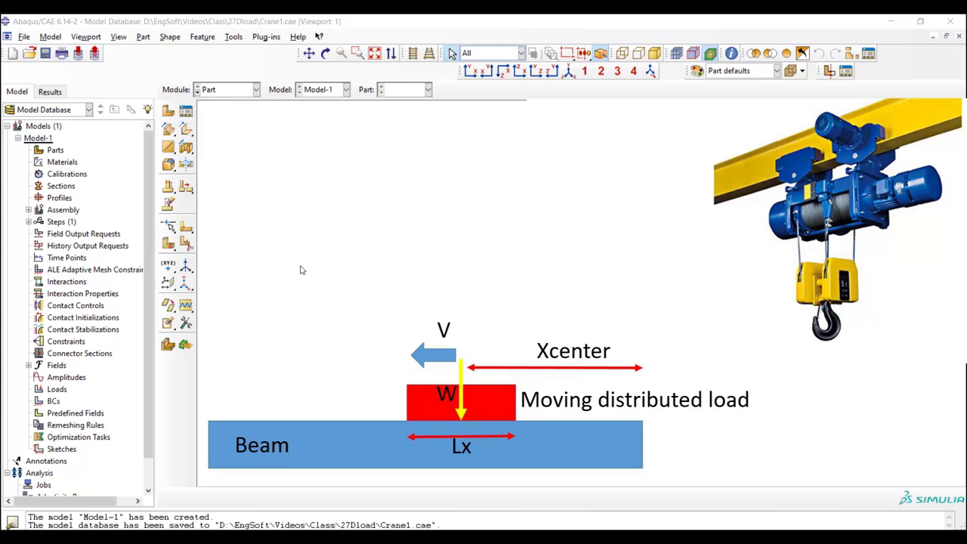
Step: Create a new part named beam
click(167, 111)
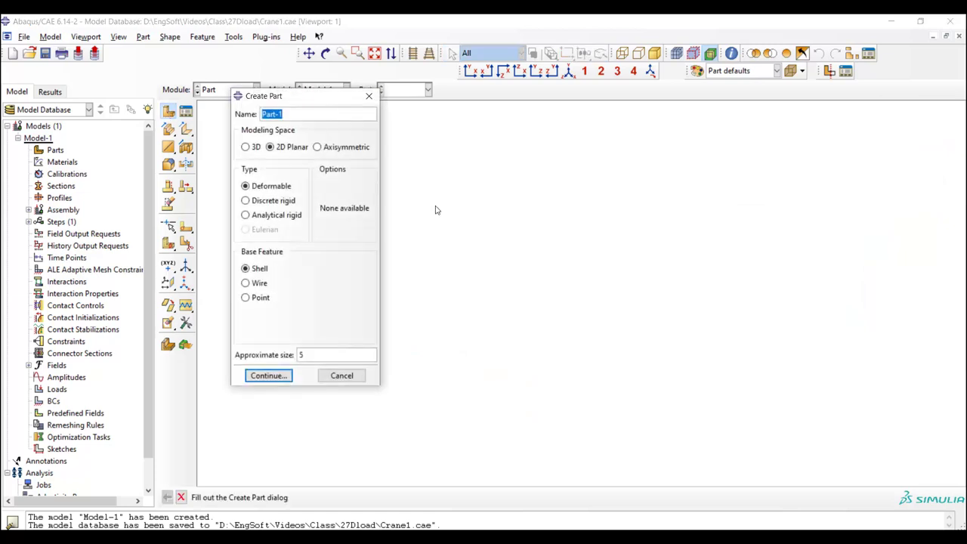
text(beam)
click(268, 376)
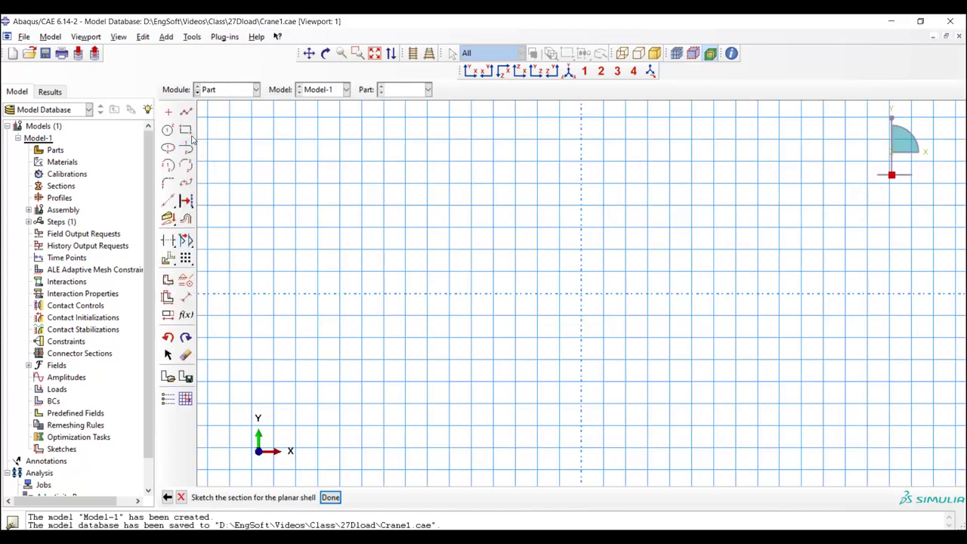
Step: Sketch a rectangle from (0,0) to (2,0.2) and finish the beam part
click(186, 130)
text(0,0)
key(Return)
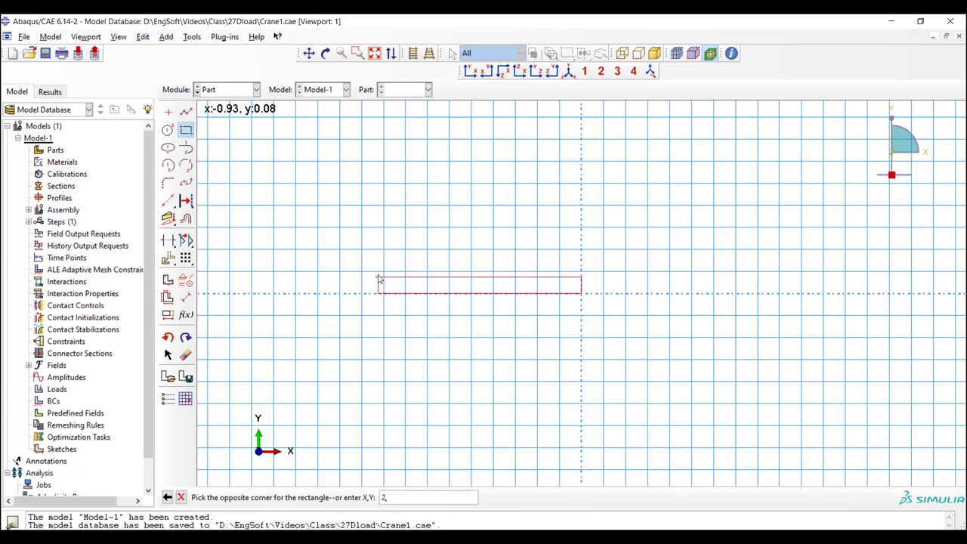
text(2,0.2)
key(Return)
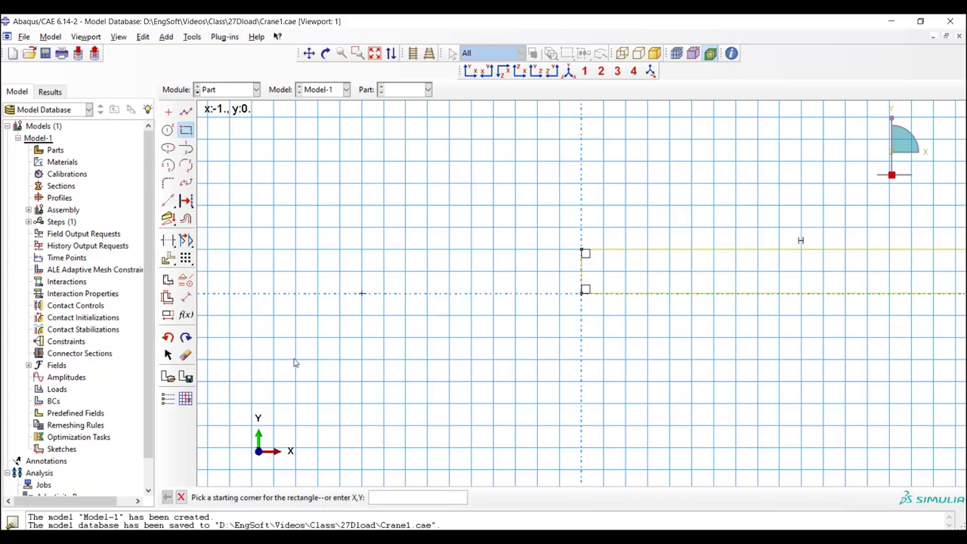
click(180, 497)
click(330, 497)
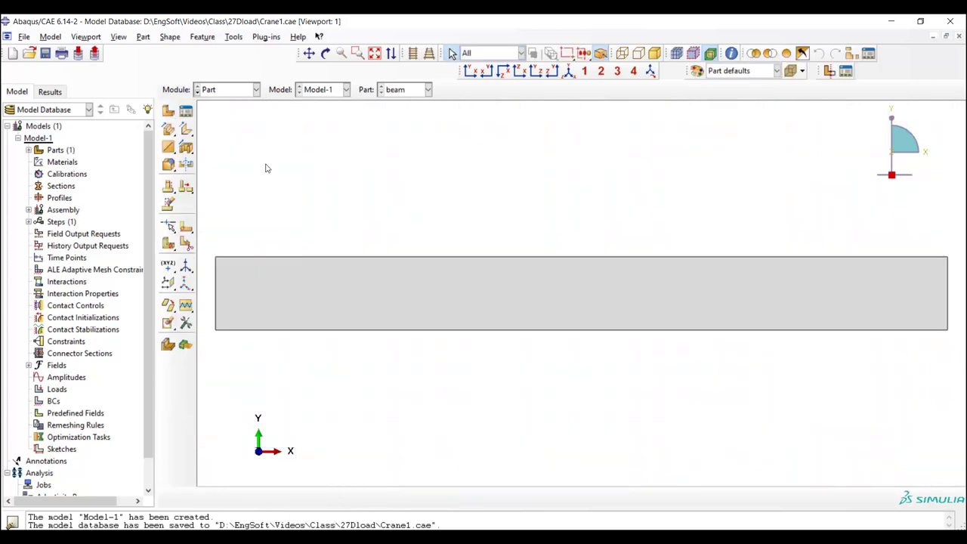
Step: Create material Steel with elastic Young's modulus 2e11 and Poisson's ratio 0.3
click(238, 90)
click(236, 117)
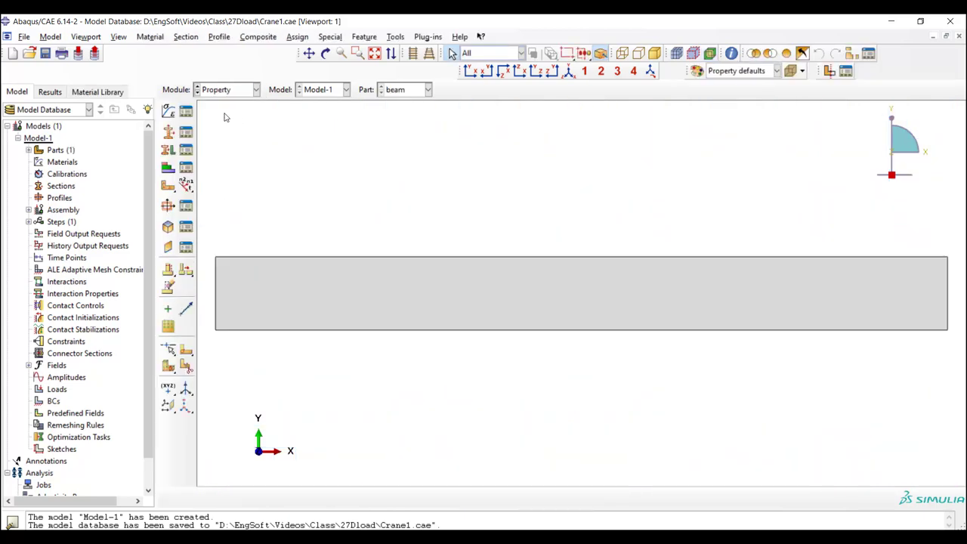
click(168, 111)
text(Steel)
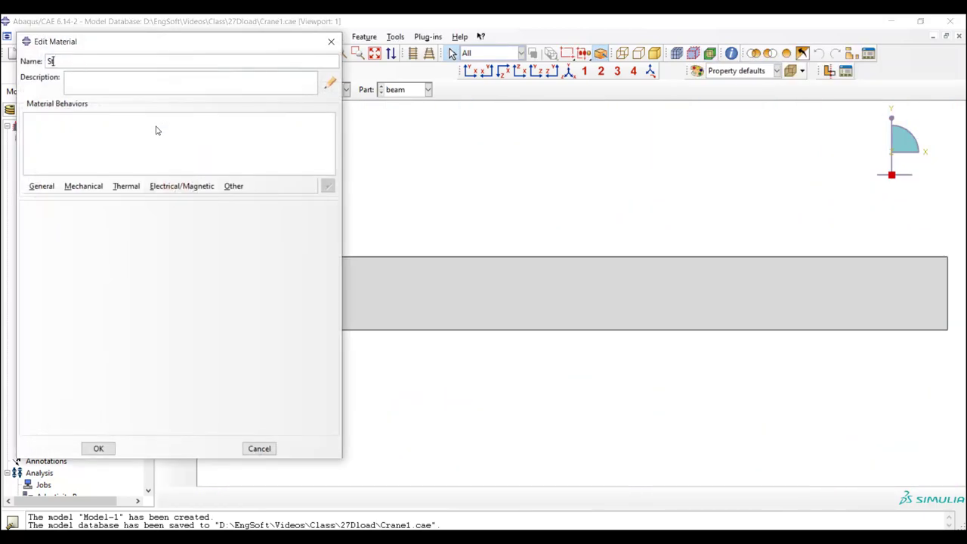
click(97, 184)
mouse_move(198, 200)
click(237, 201)
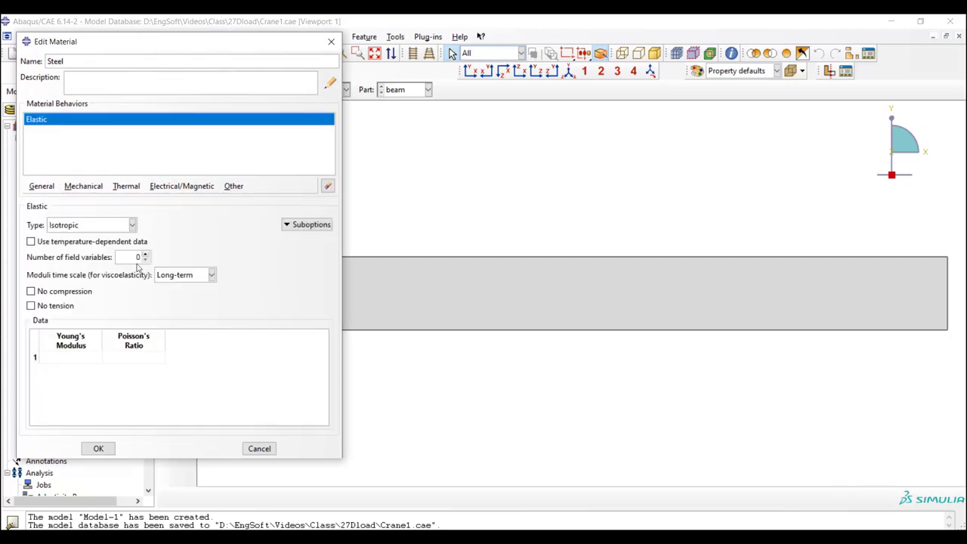
click(77, 359)
click(116, 359)
click(98, 448)
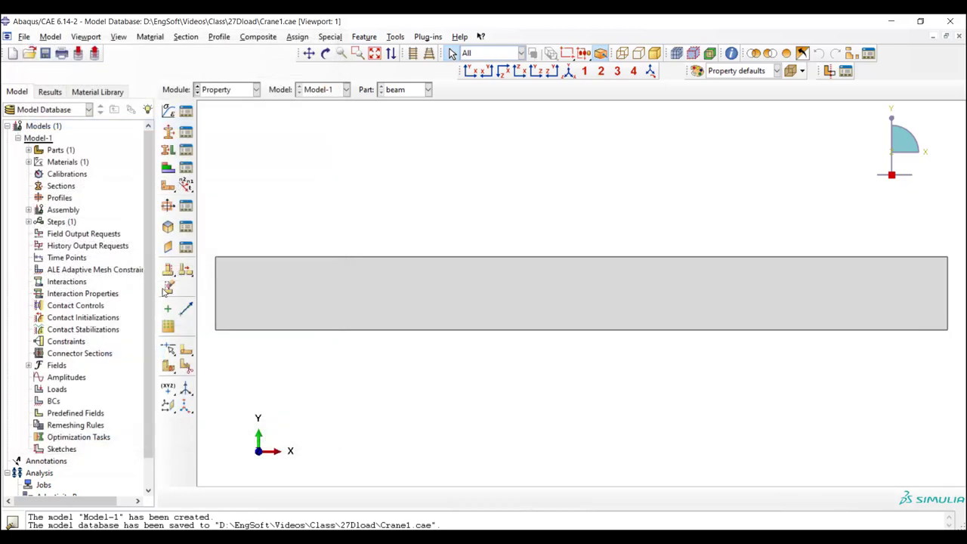
Step: Create solid homogeneous Section-1 of Steel and assign it to the beam
click(170, 134)
click(106, 309)
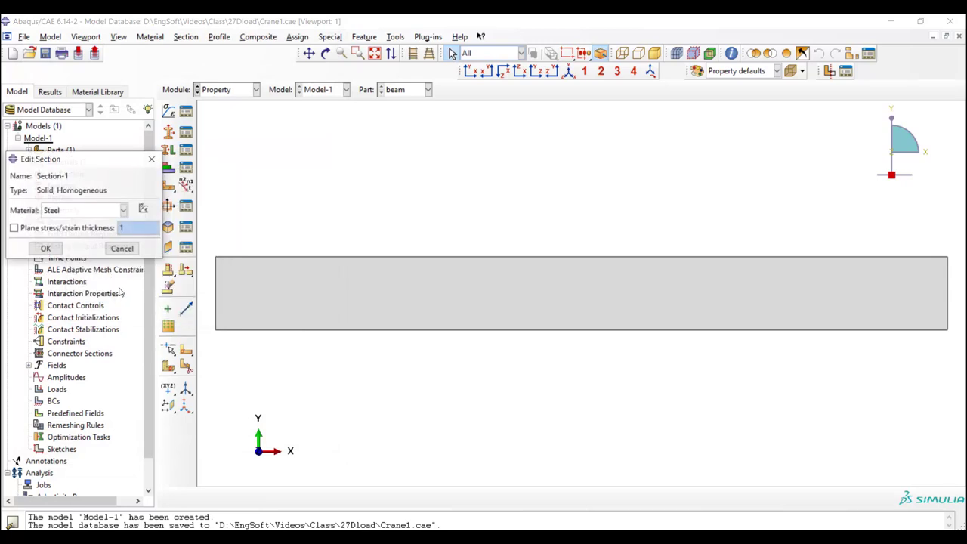
click(56, 253)
click(168, 150)
click(270, 296)
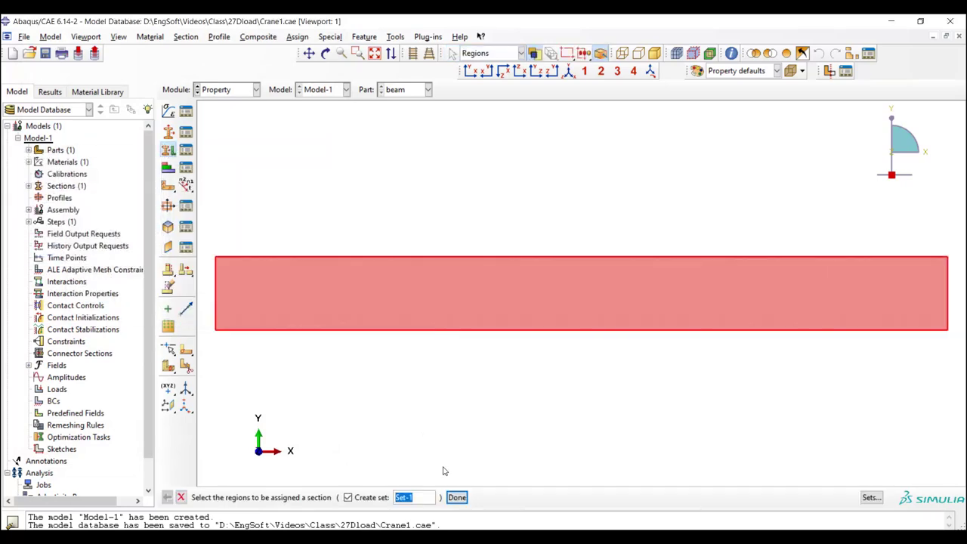
click(457, 498)
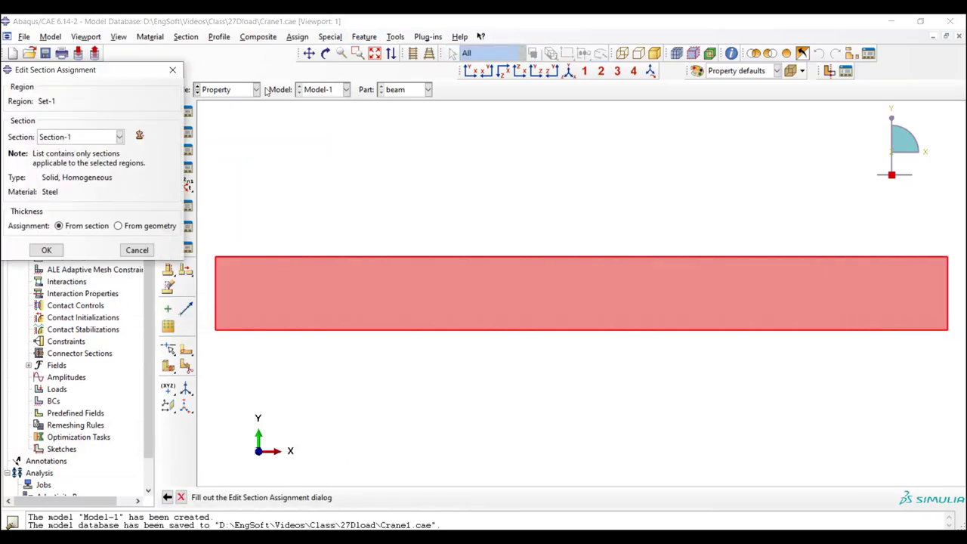
click(43, 250)
click(217, 90)
Step: Add an independent beam instance to the assembly
click(219, 127)
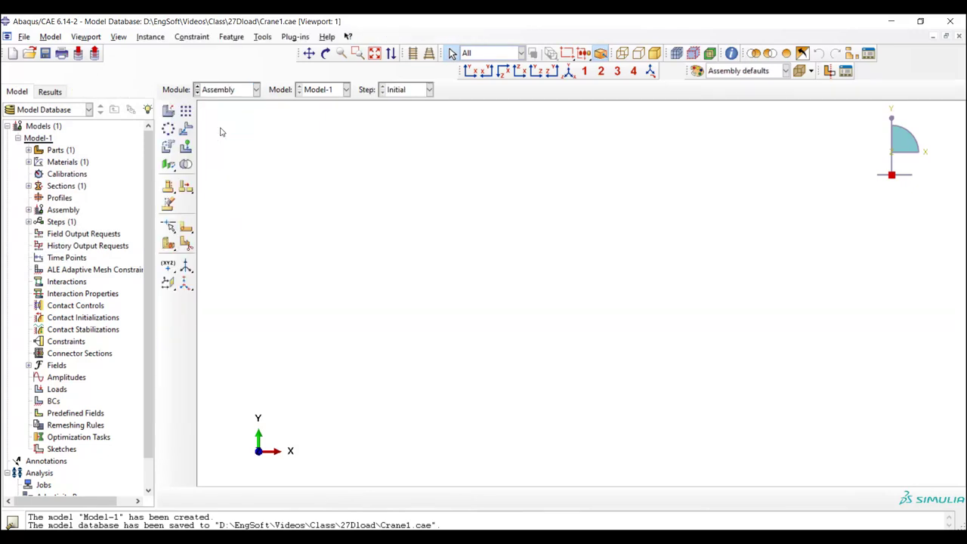
click(168, 111)
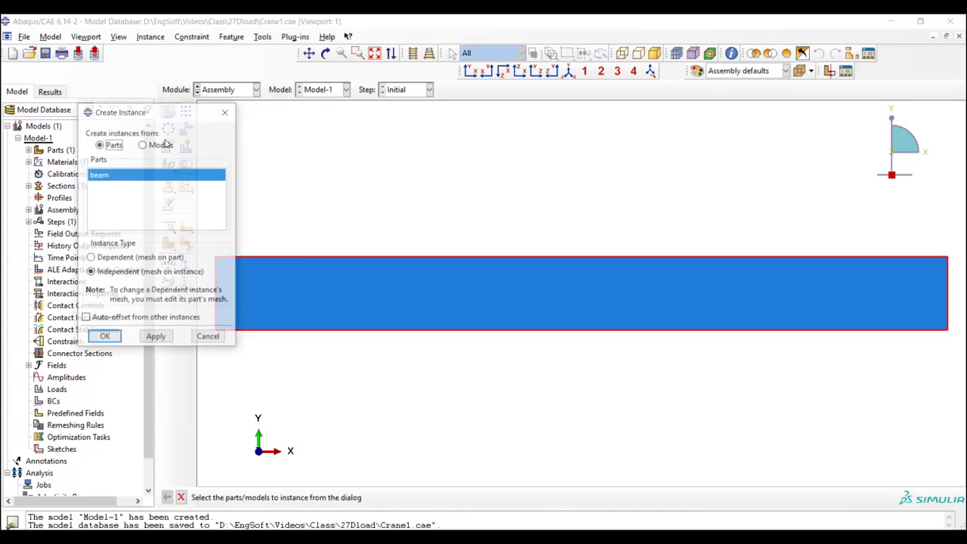
click(105, 339)
Step: Create Static, General Step-1 with geometric nonlinearity and fixed incrementation
click(218, 91)
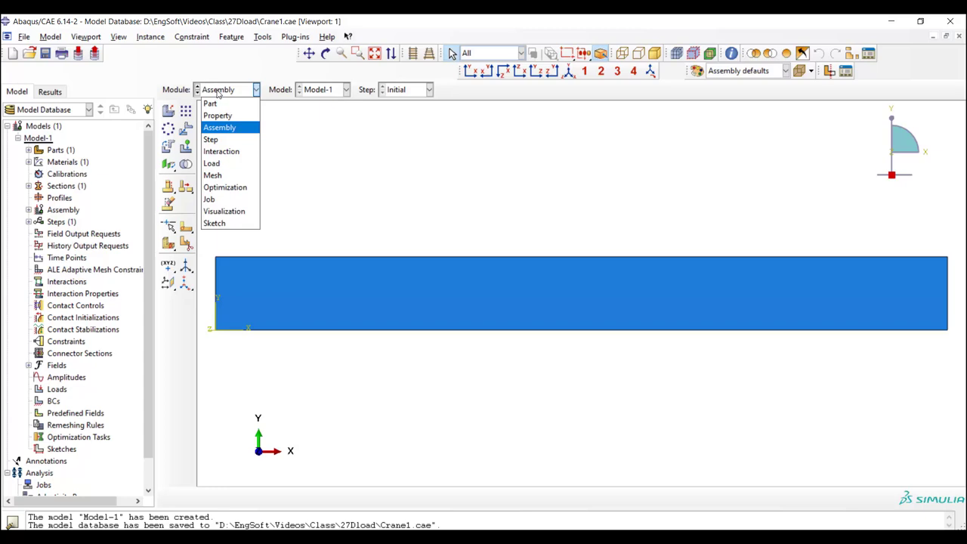
click(218, 139)
click(167, 111)
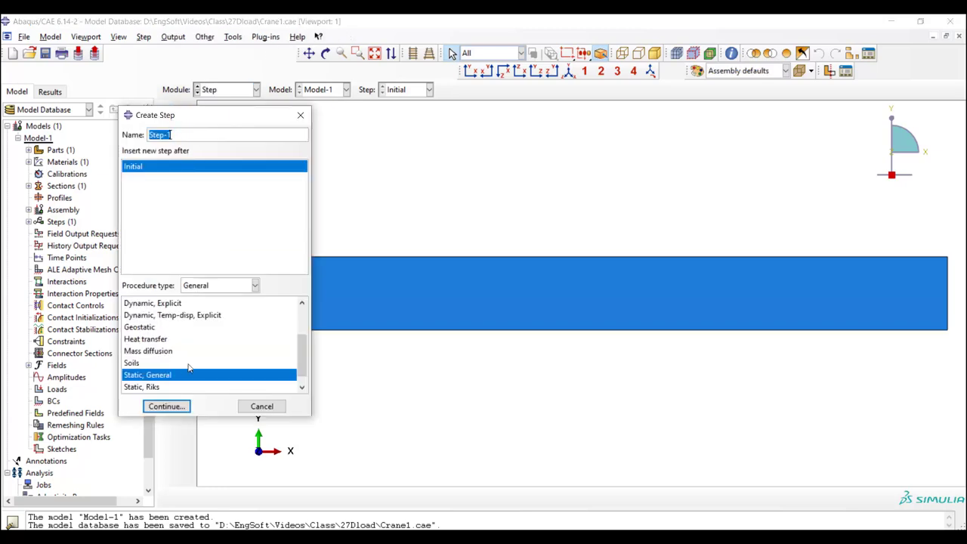
click(166, 406)
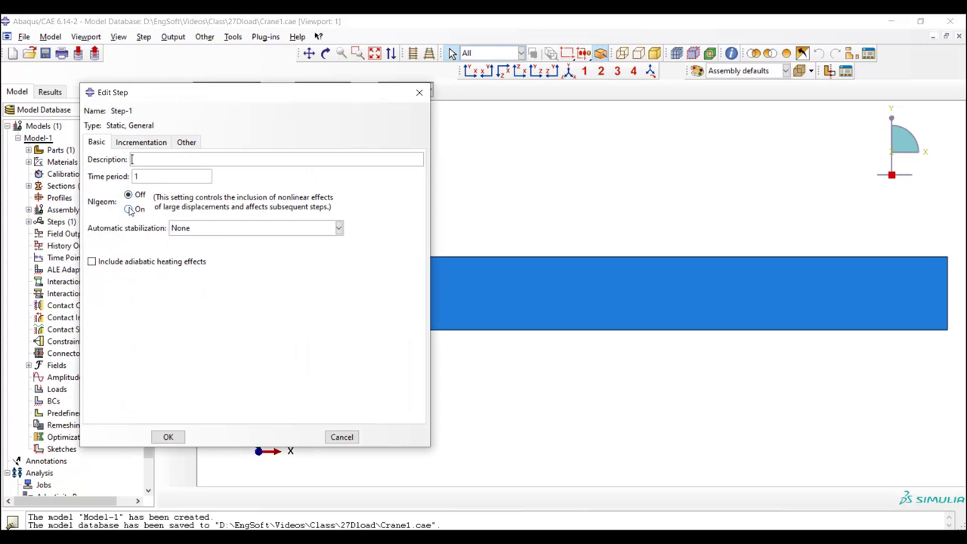
click(129, 210)
click(133, 146)
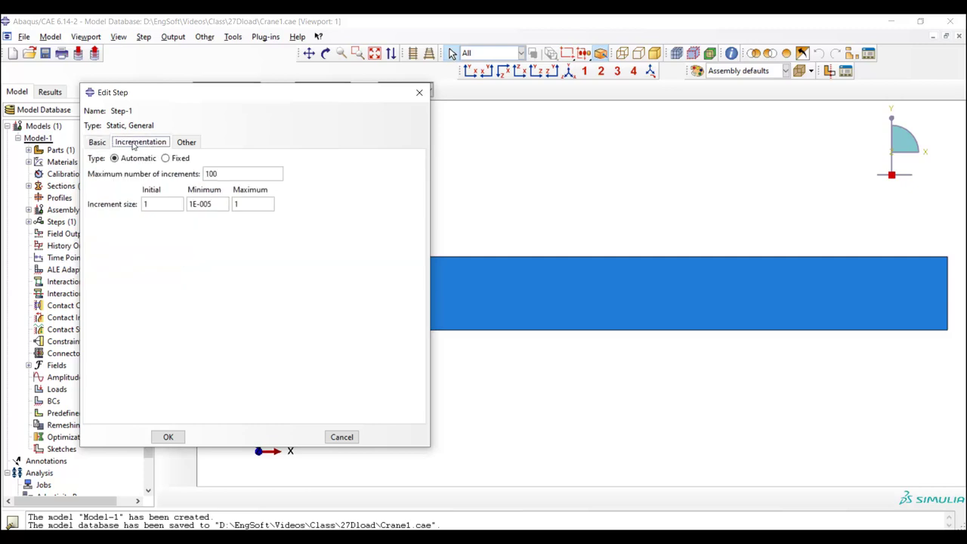
click(167, 158)
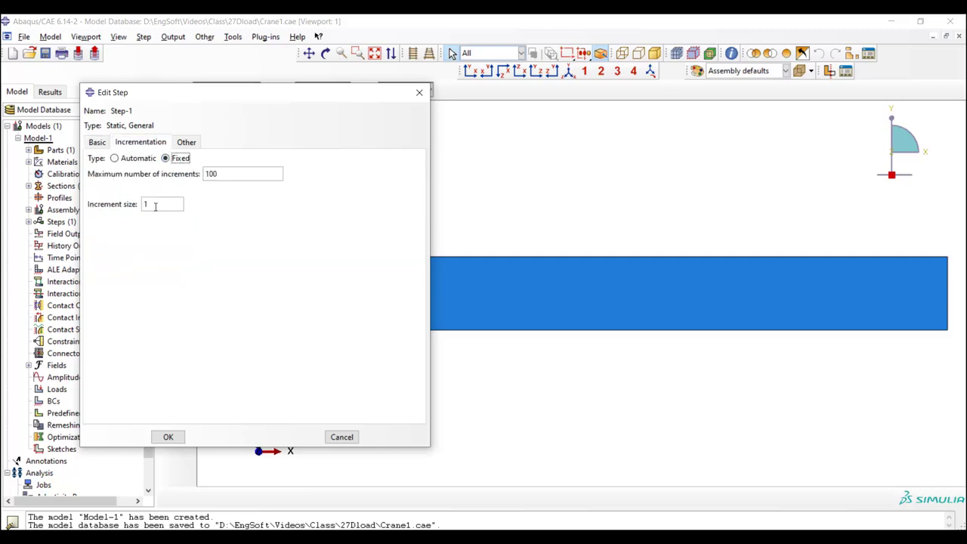
double_click(155, 206)
text(0.0)
click(168, 436)
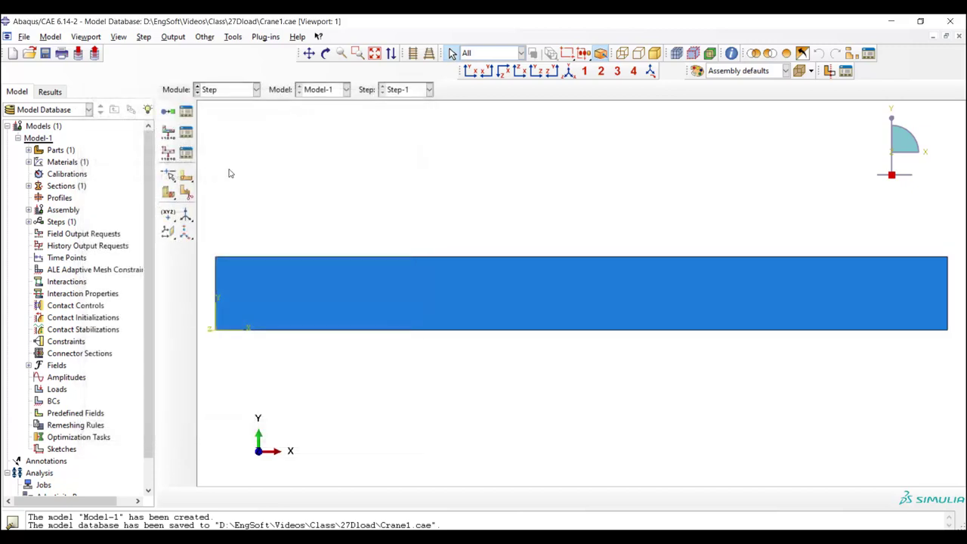
click(236, 100)
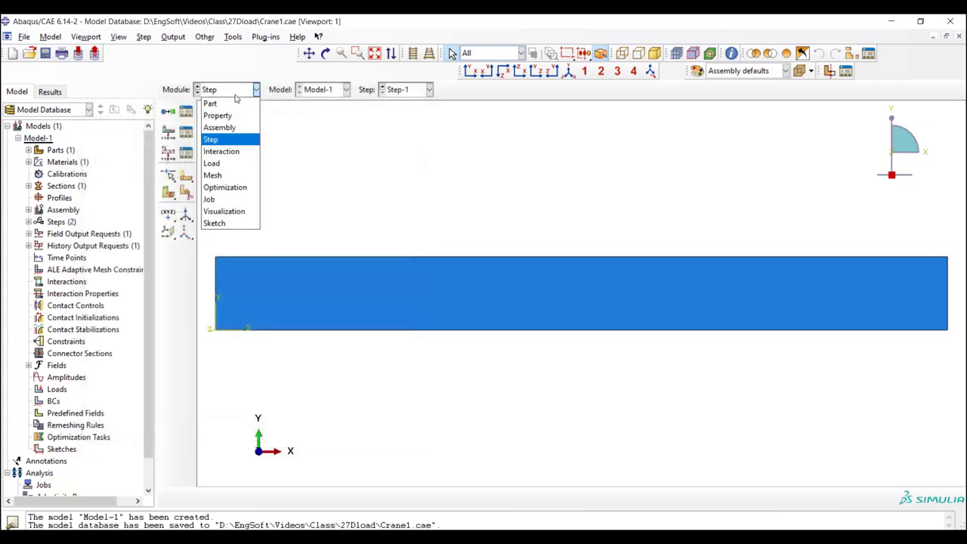
Step: Create a pinned boundary condition named Fix on the beam's left edge
click(226, 161)
scroll(380, 211, up, 2)
click(170, 133)
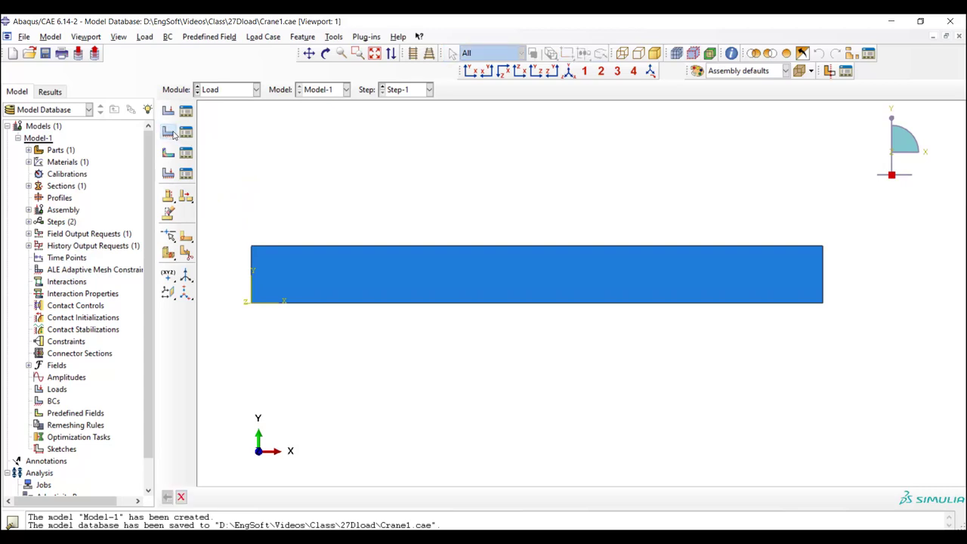
text(Fix)
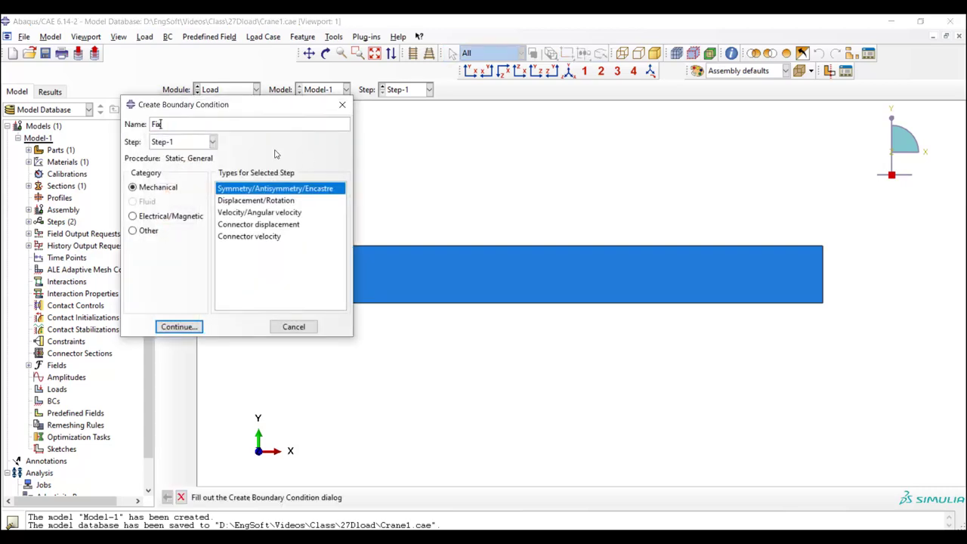
click(191, 327)
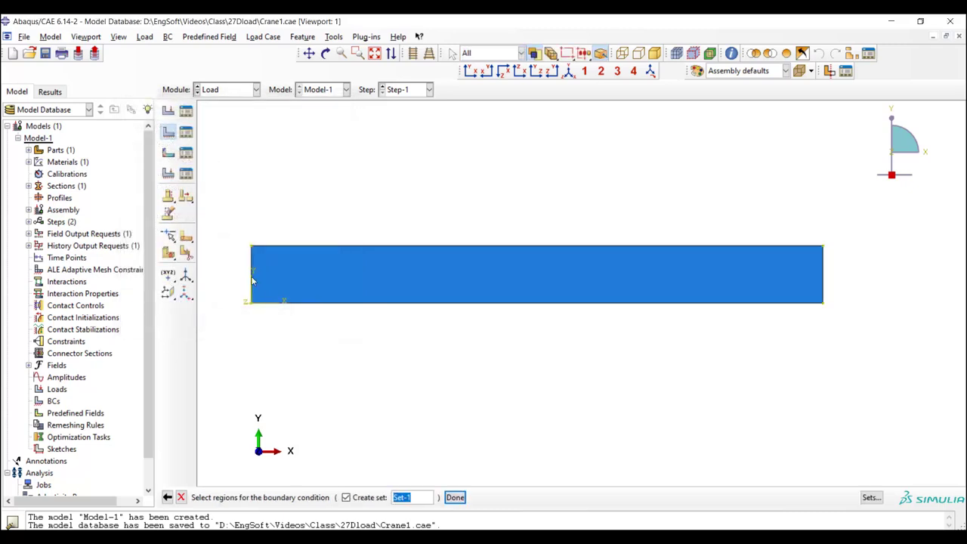
click(252, 281)
click(455, 497)
click(81, 323)
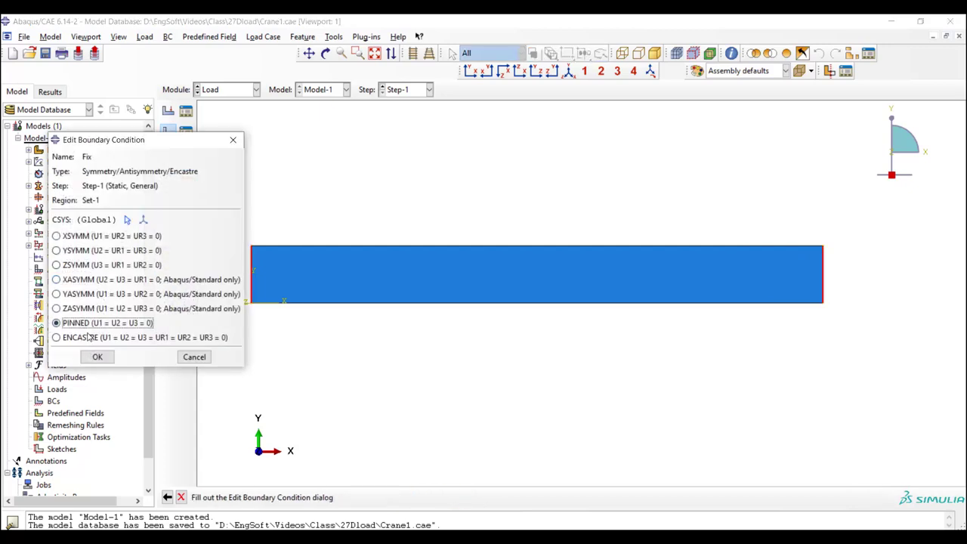
click(98, 356)
click(168, 110)
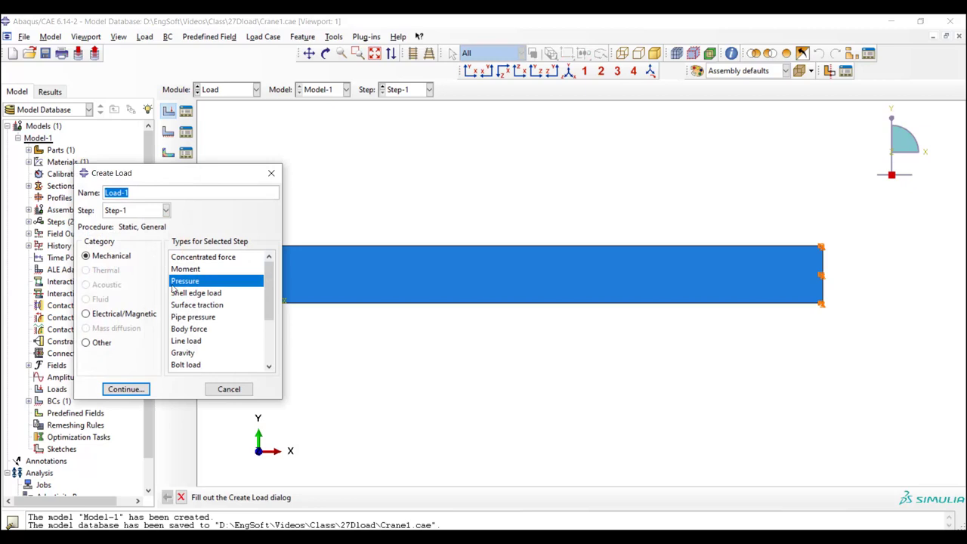
Step: Apply a pressure of magnitude 10000 with User-defined distribution to the beam's top edge
click(125, 389)
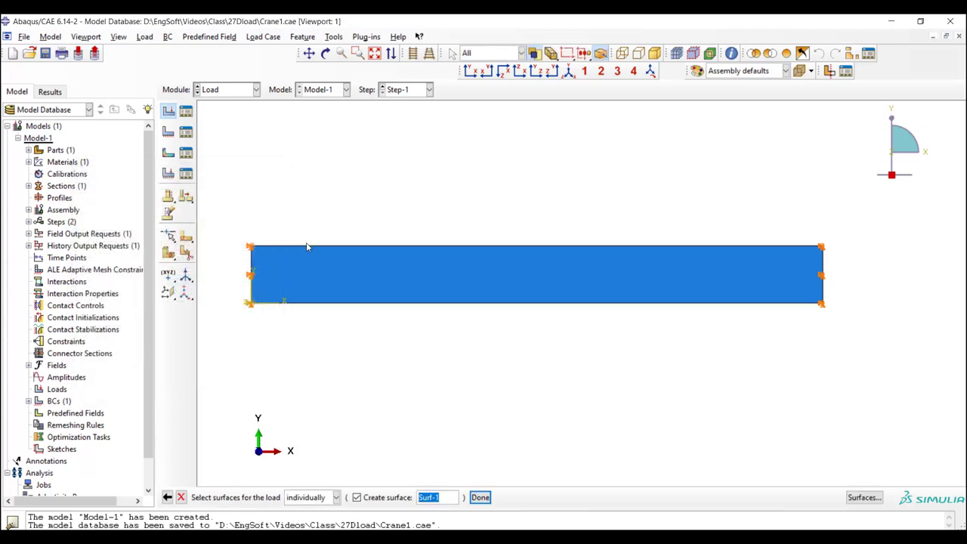
click(309, 246)
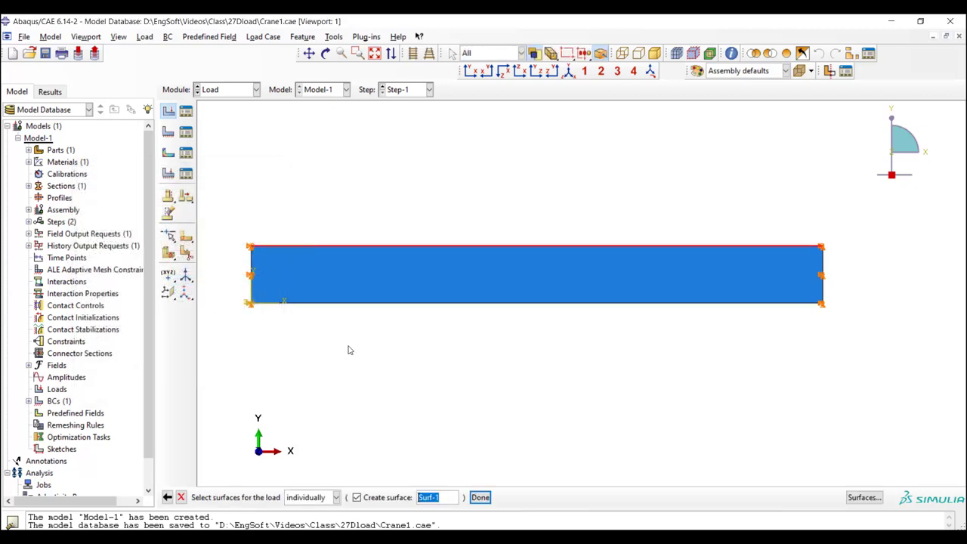
click(480, 497)
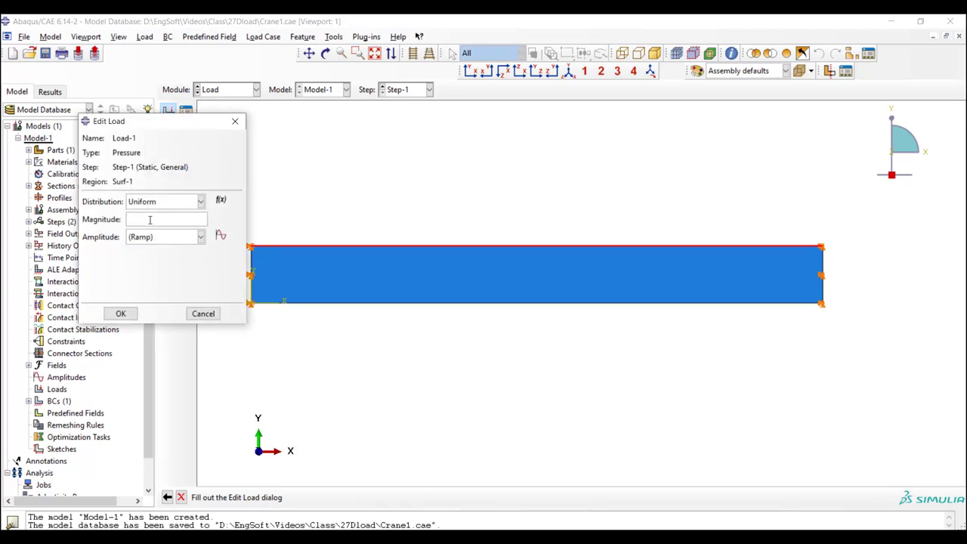
text(10000)
click(156, 202)
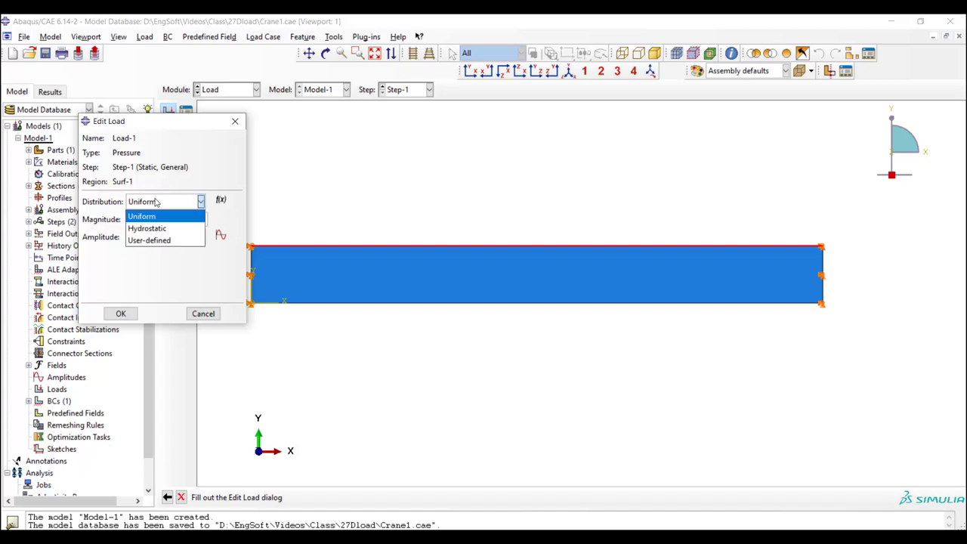
click(170, 240)
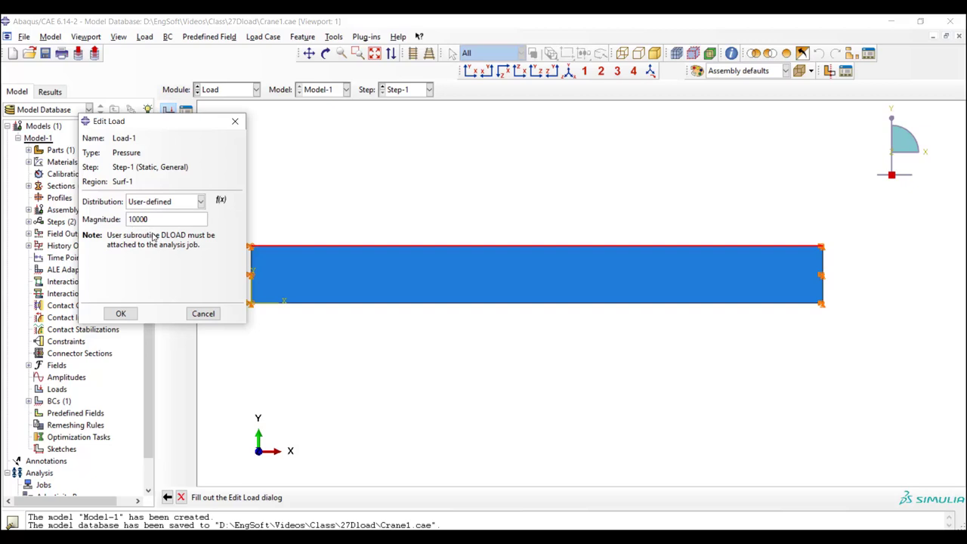
Step: Confirm the pressure load and set quad, structured mesh controls for the beam
key(Return)
click(233, 91)
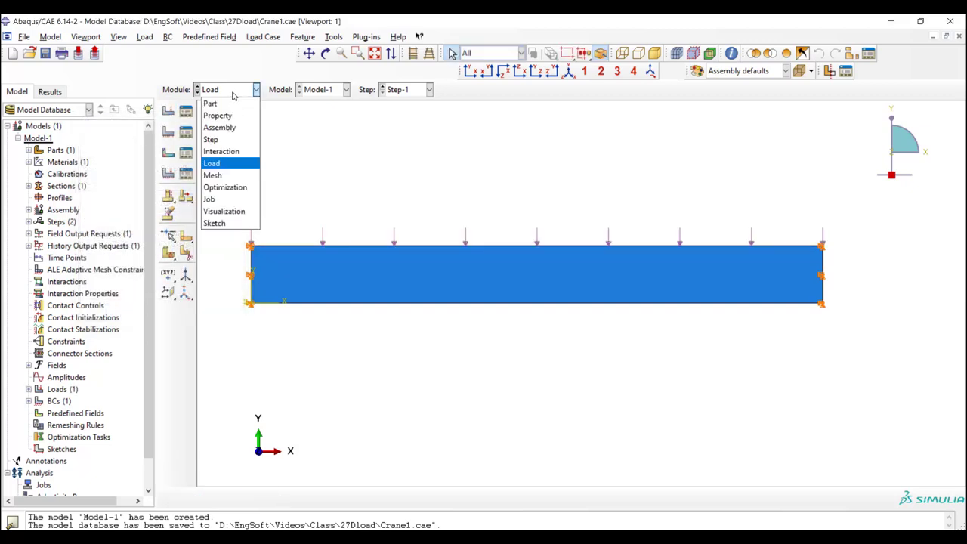
click(214, 175)
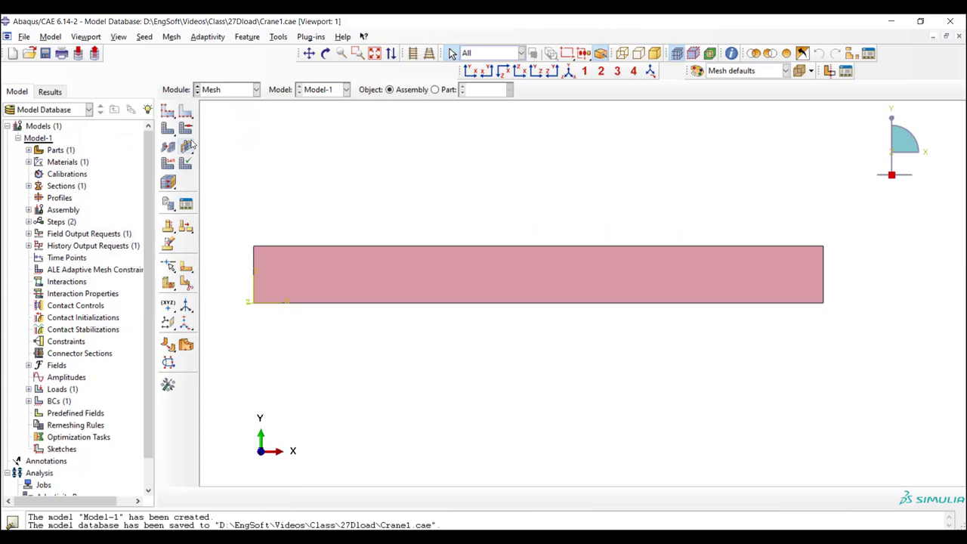
click(187, 129)
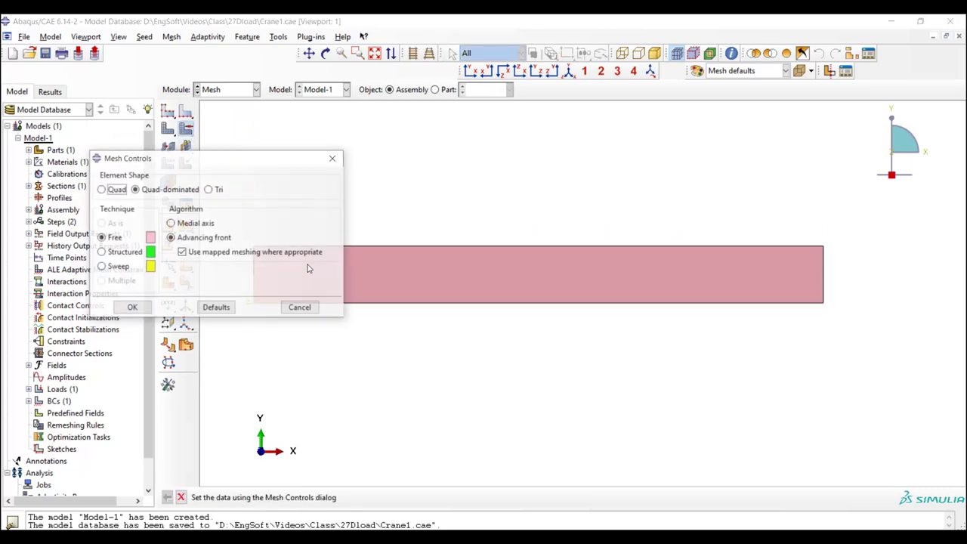
click(117, 252)
click(100, 188)
click(132, 307)
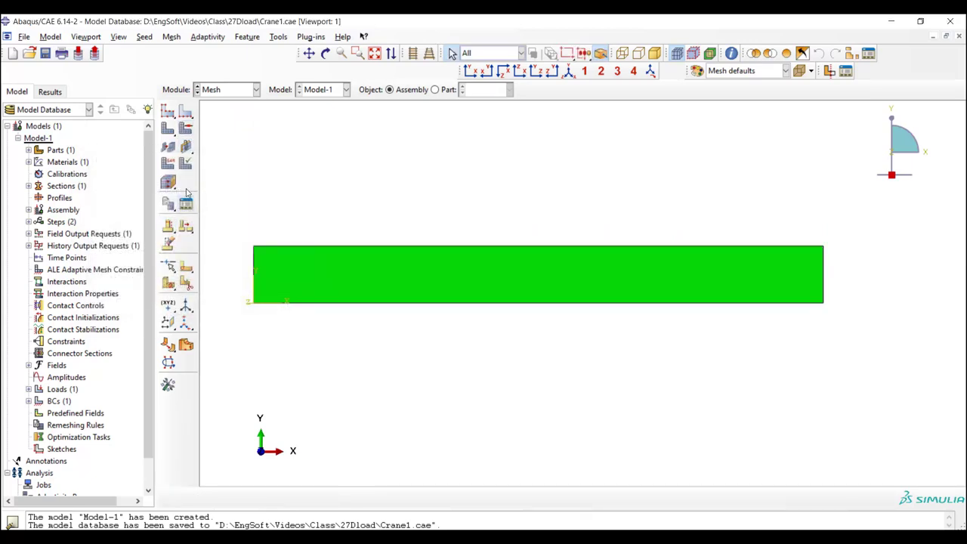
Step: Assign CPS4R plane-stress elements and seed the beam with global size 0.2
click(168, 164)
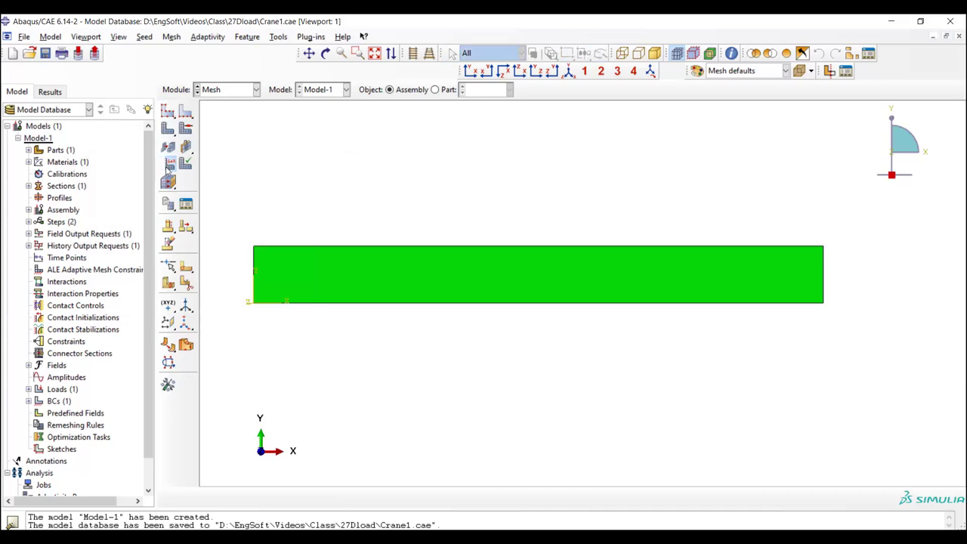
click(292, 285)
click(442, 496)
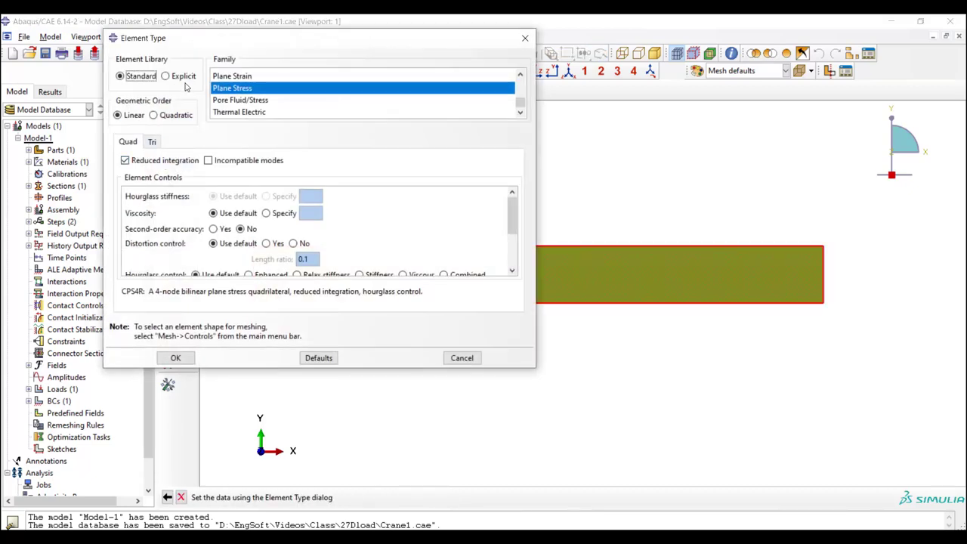
click(175, 358)
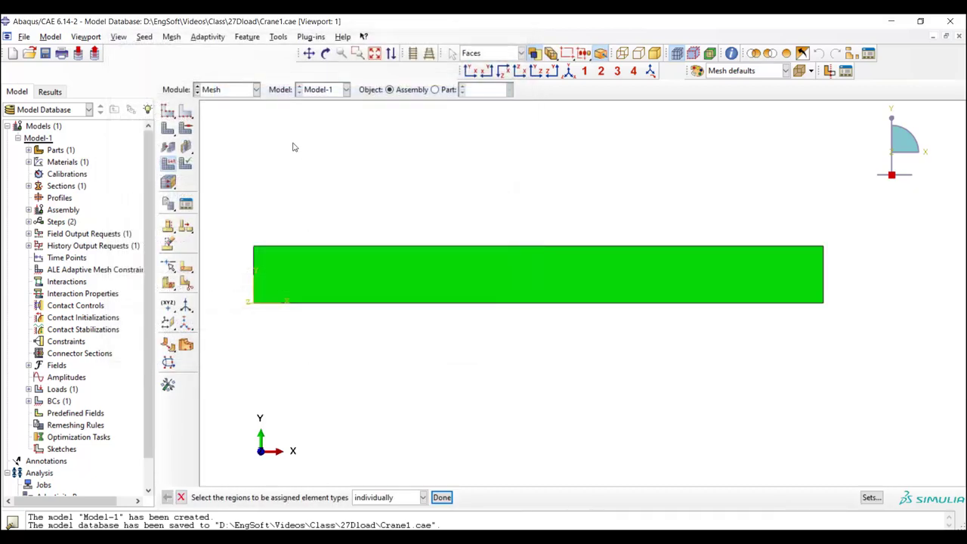
click(167, 111)
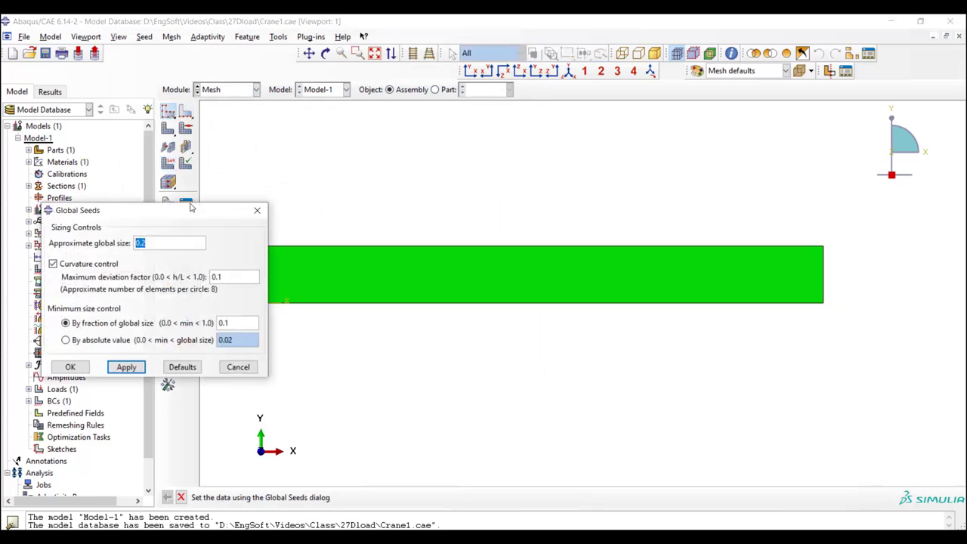
click(156, 242)
click(70, 366)
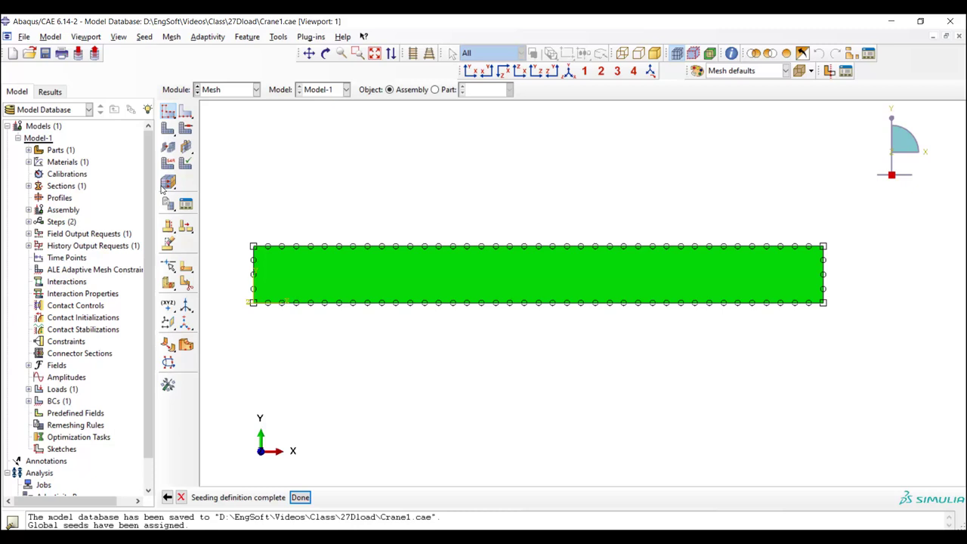
click(167, 130)
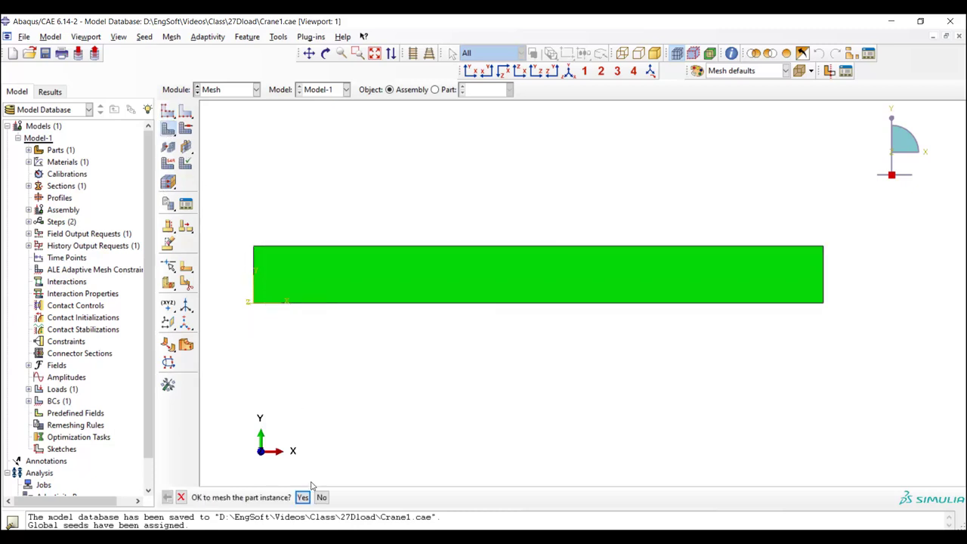
Step: Mesh the beam and create a new analysis job, Job-1
click(303, 498)
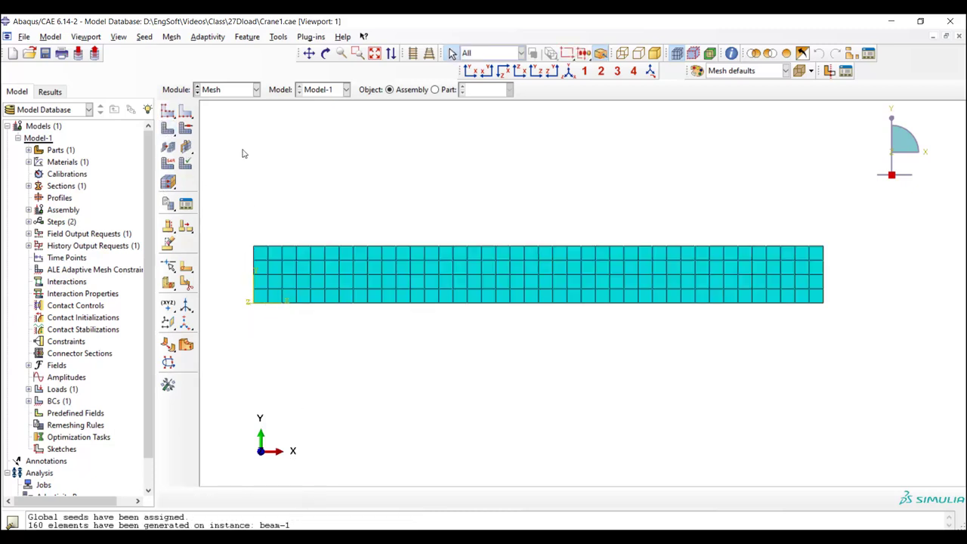
click(210, 91)
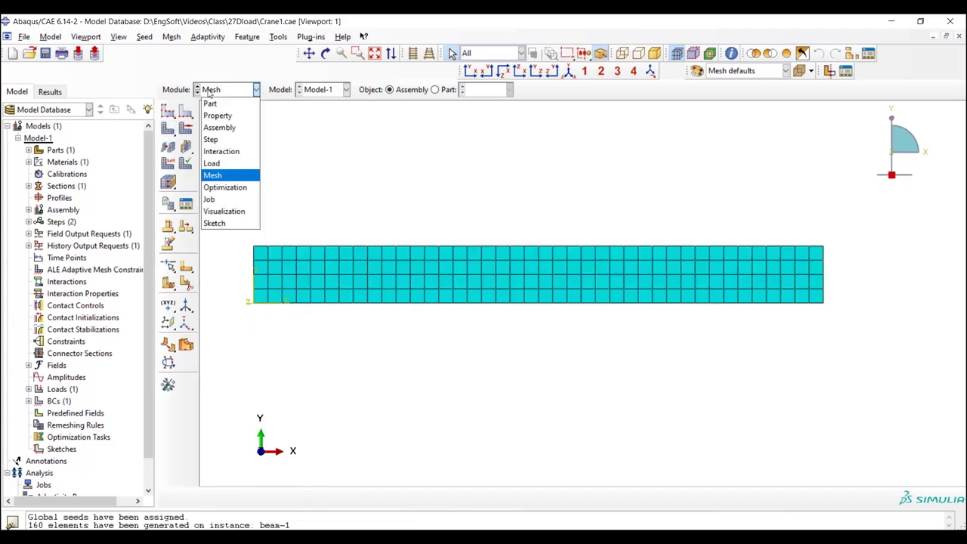
click(209, 199)
click(63, 216)
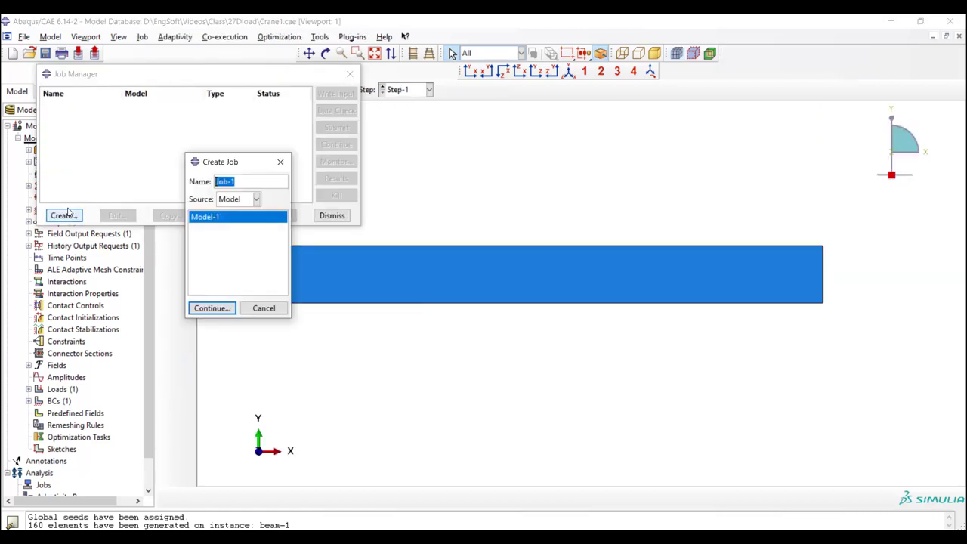
click(212, 307)
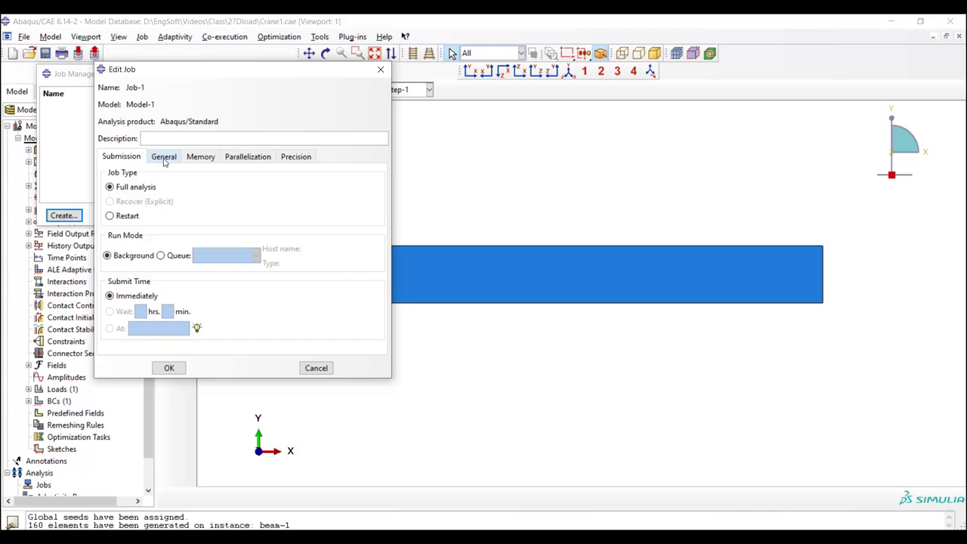
Step: Set Dload.for as Job-1's user subroutine and submit, overwriting existing files
click(164, 158)
click(181, 290)
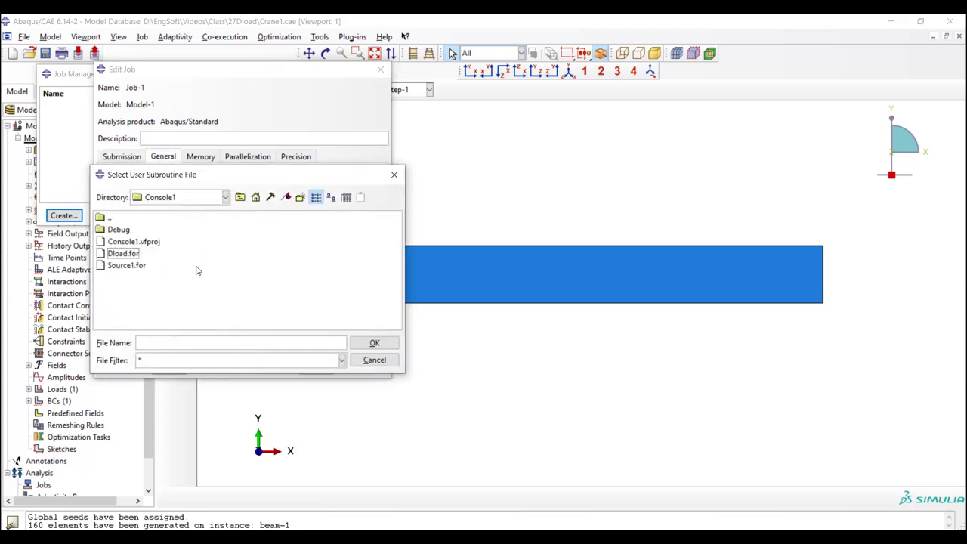
click(127, 254)
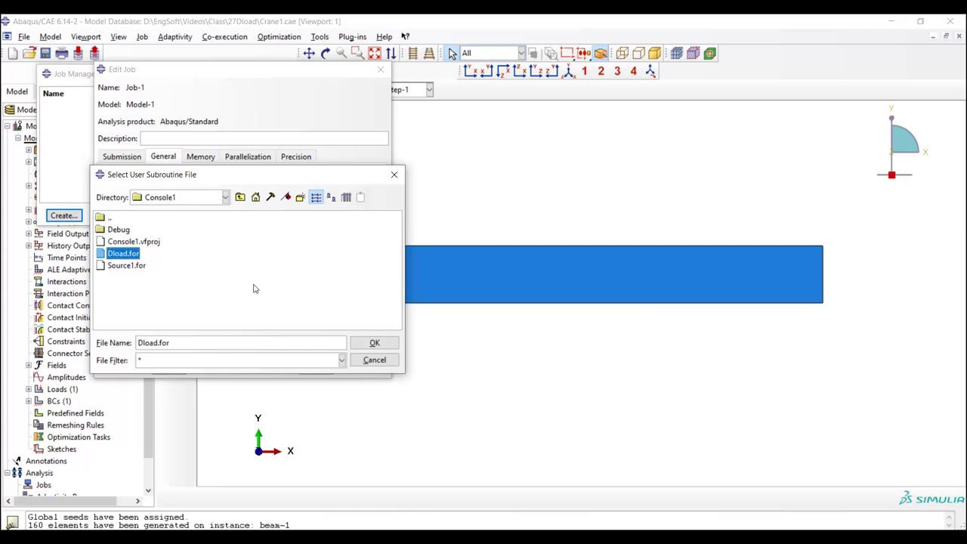
click(374, 342)
click(182, 369)
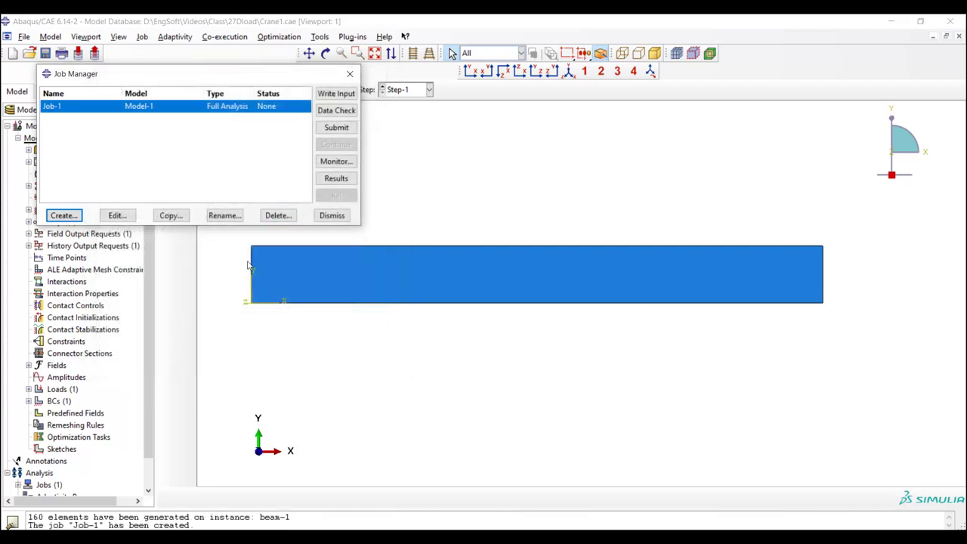
click(330, 128)
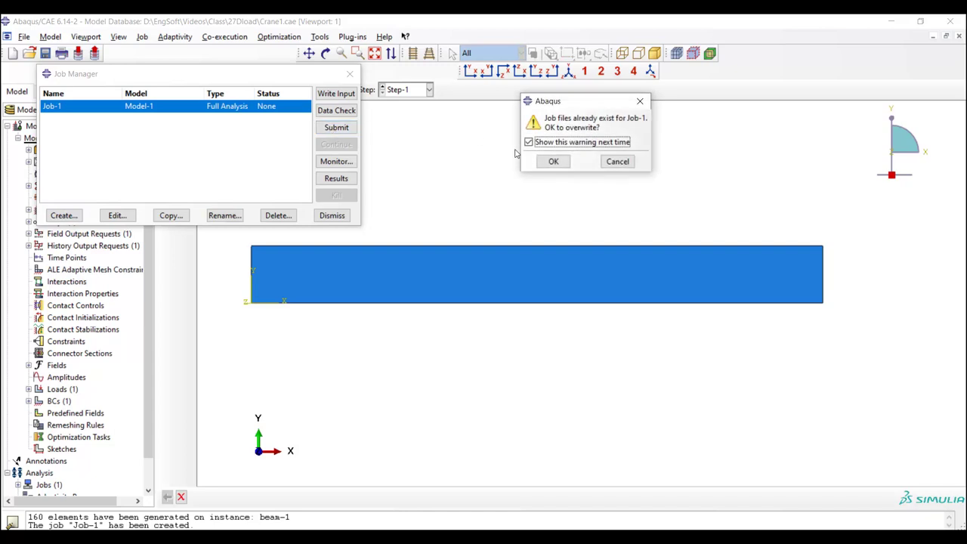
click(552, 162)
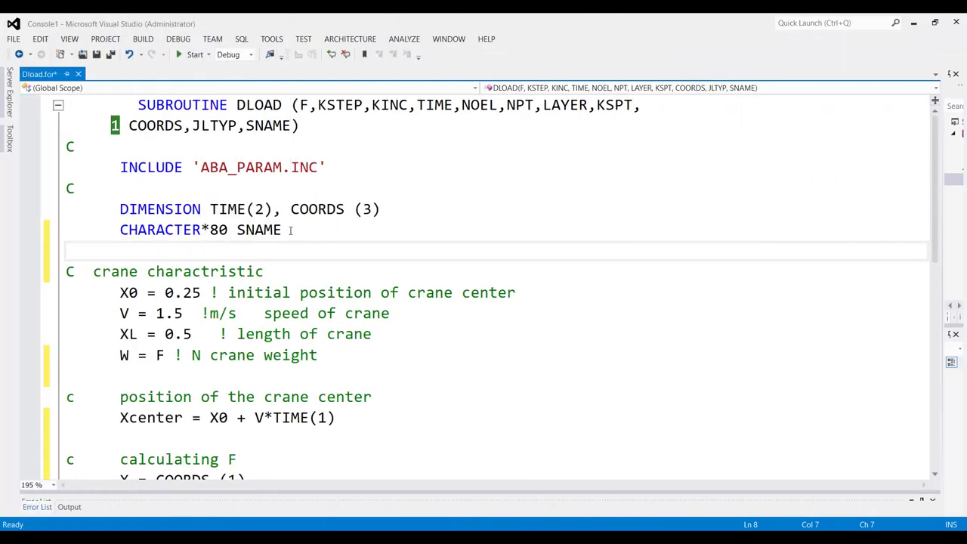
drag(290, 230, 60, 121)
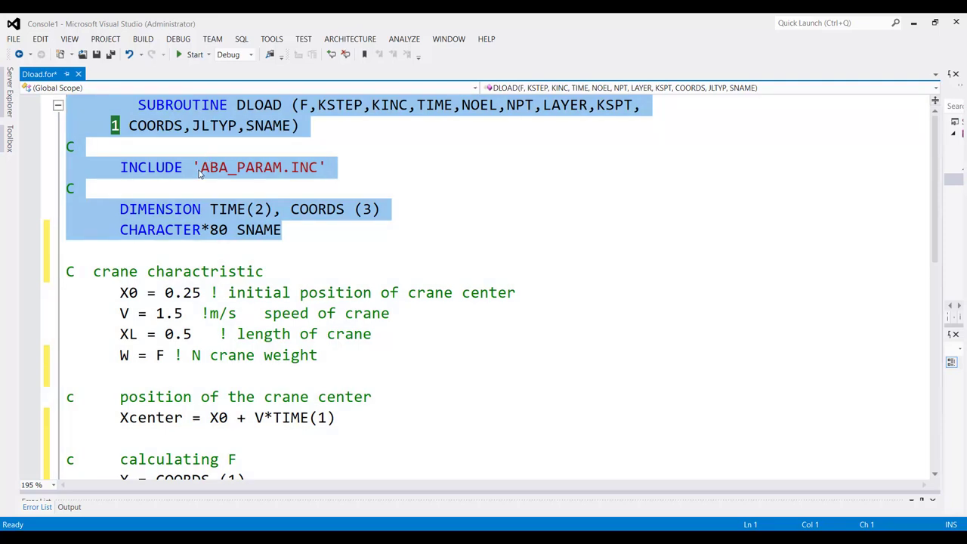
scroll(198, 174, down, 1)
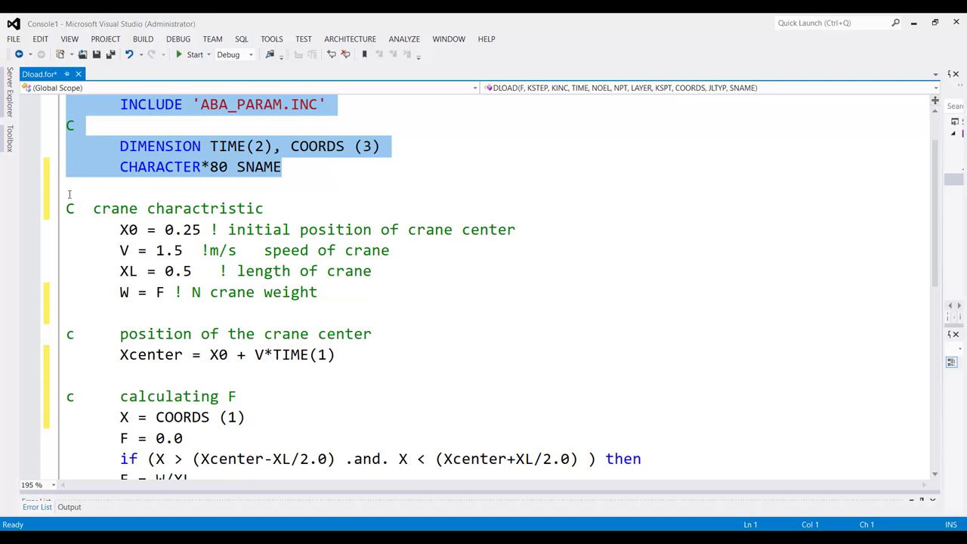
drag(69, 194, 343, 300)
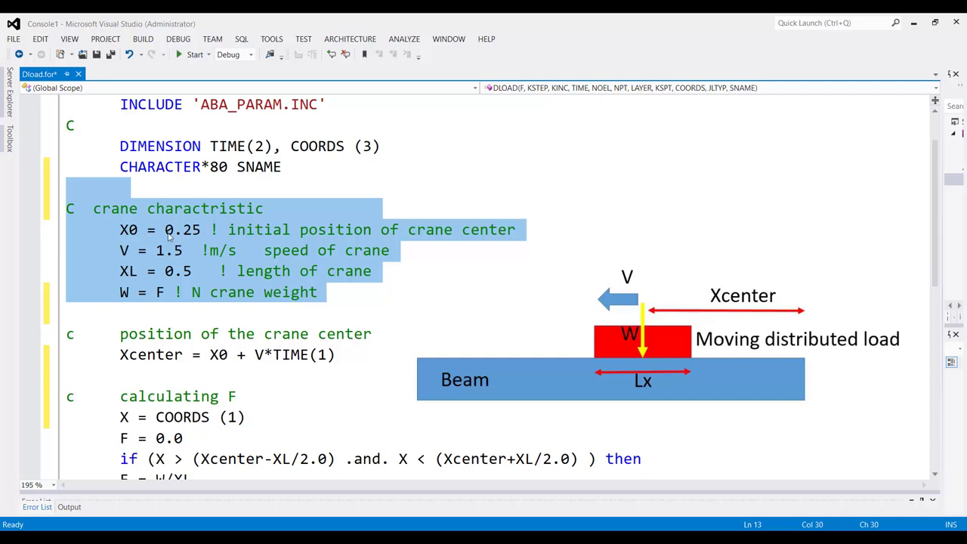
drag(119, 270, 192, 270)
click(132, 292)
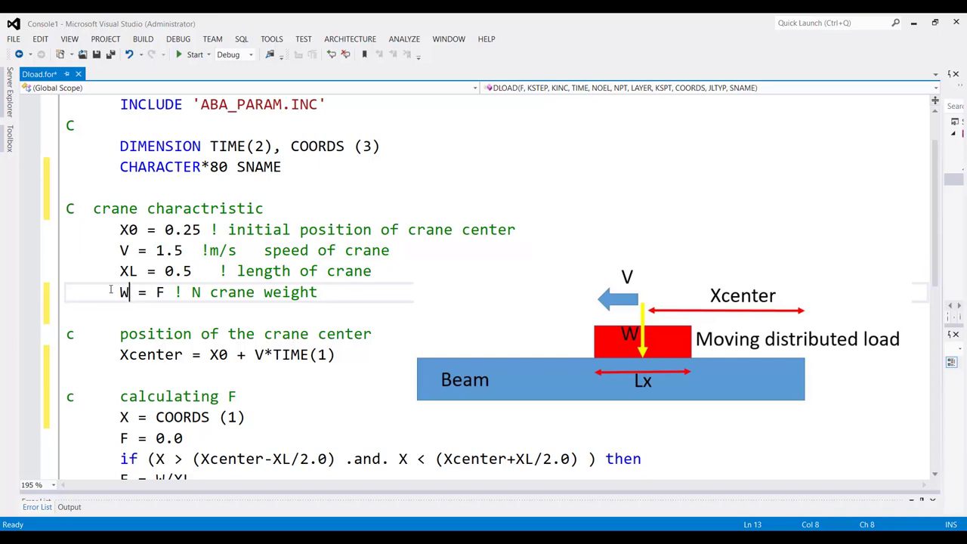
click(157, 293)
drag(159, 292, 164, 293)
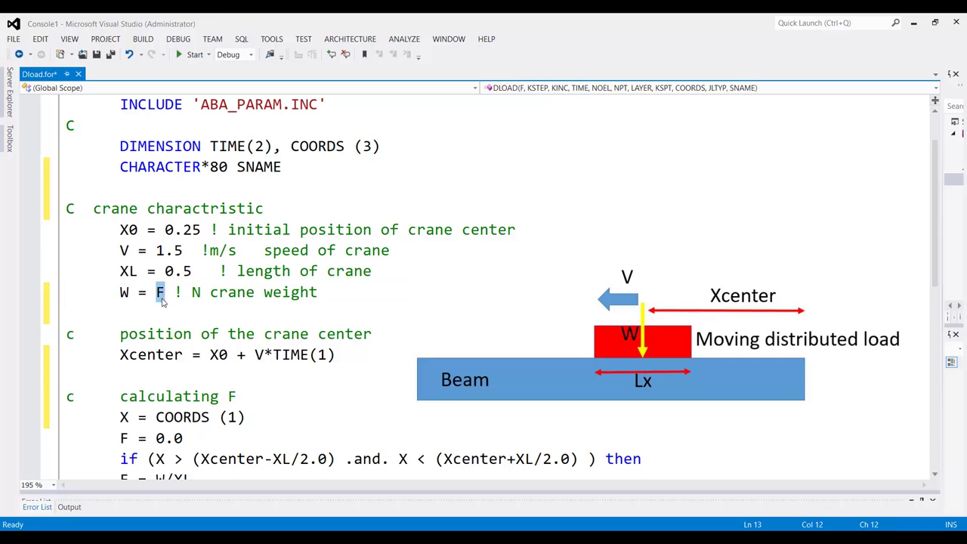
scroll(160, 293, down, 2)
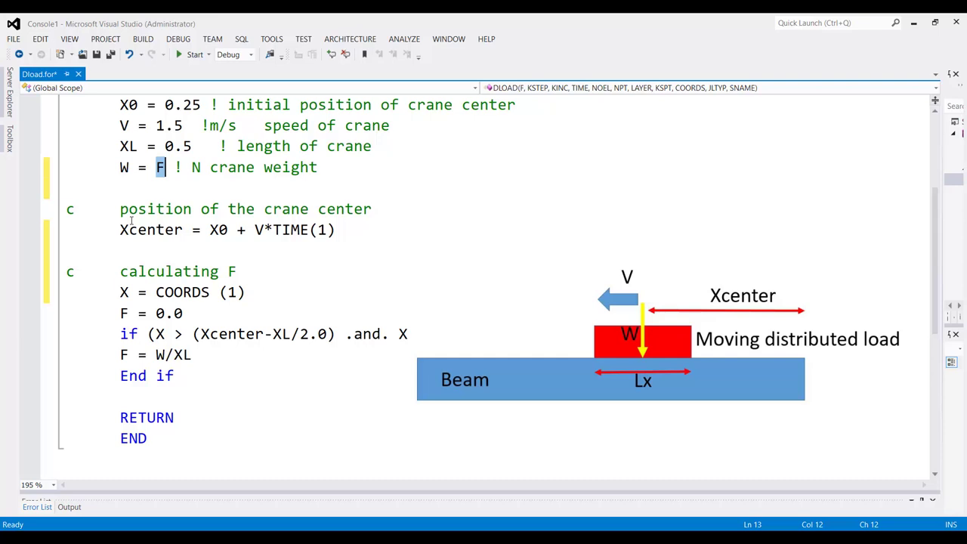
drag(334, 230, 111, 231)
scroll(105, 259, down, 1)
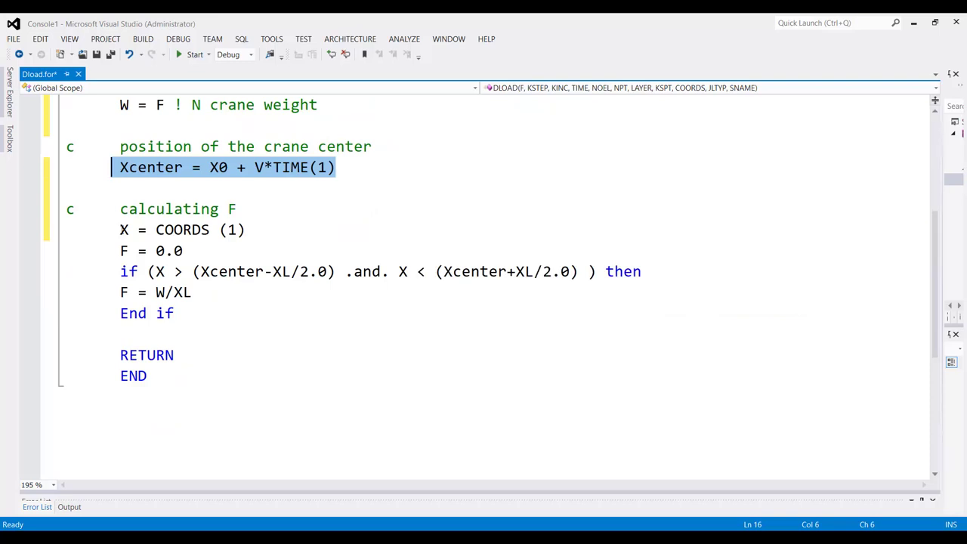
double_click(125, 230)
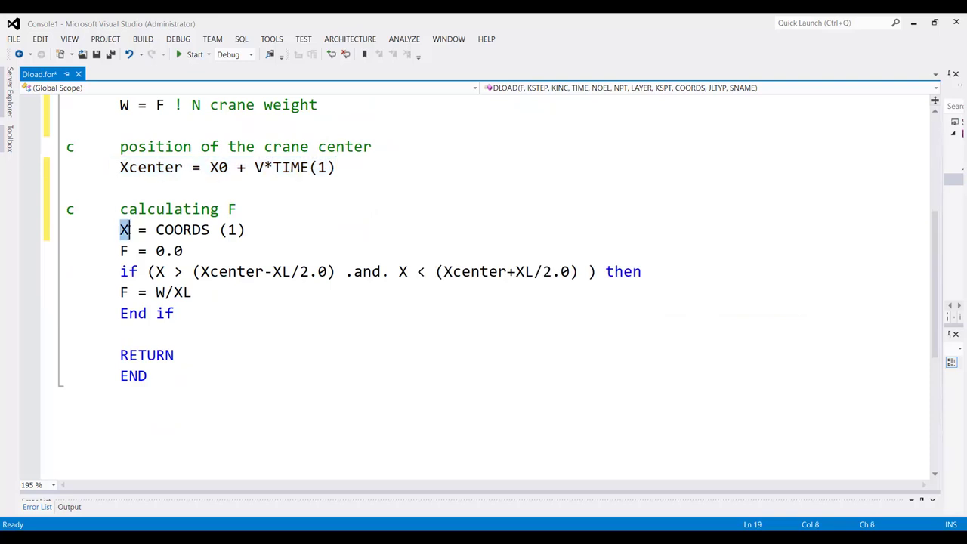
click(142, 230)
drag(200, 271, 328, 273)
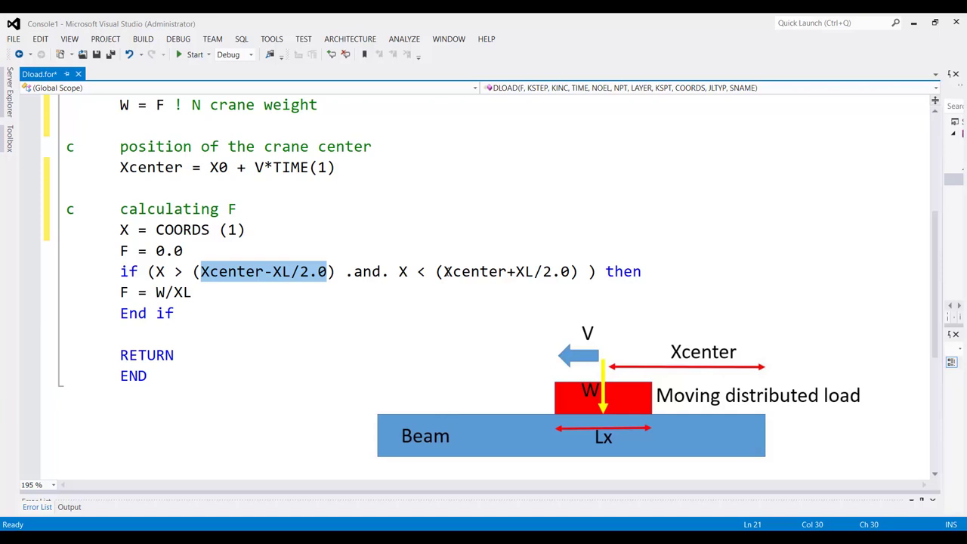
drag(443, 271, 570, 272)
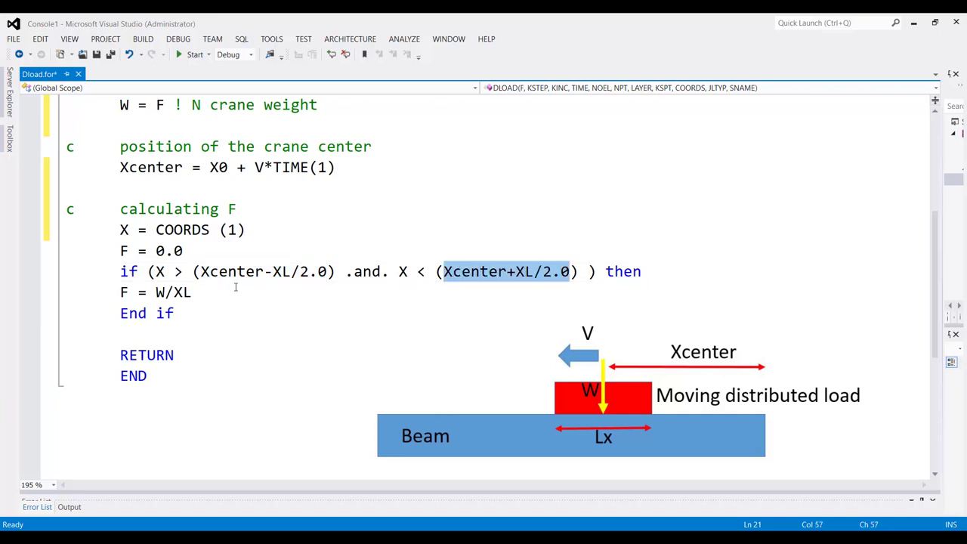
click(119, 293)
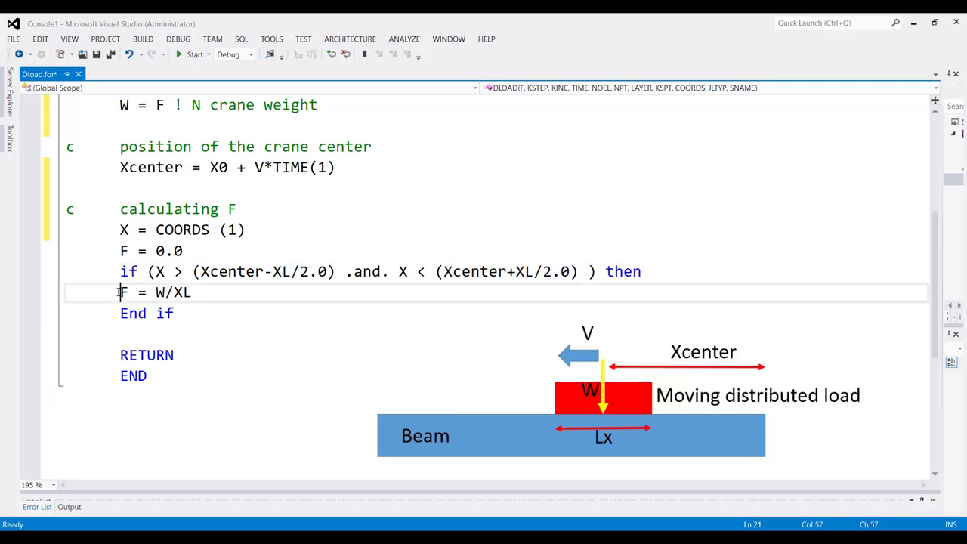
drag(119, 292, 194, 293)
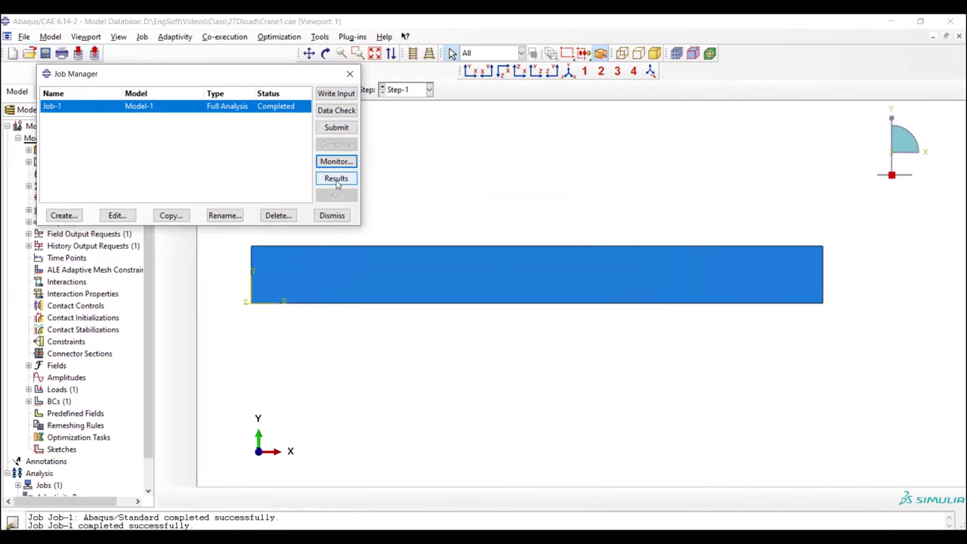
Step: Open Job-1 results and animate S22 stress contours on the deformed beam
click(336, 181)
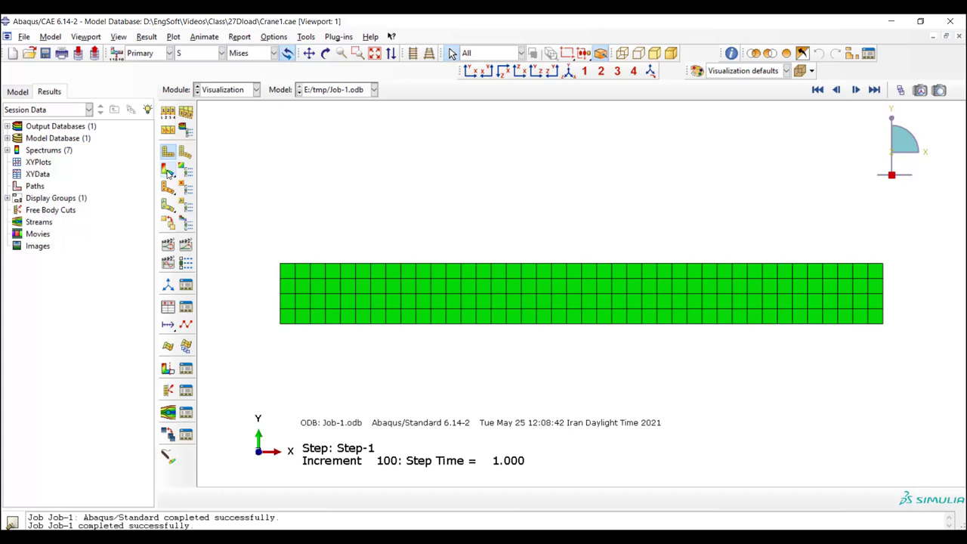
click(168, 170)
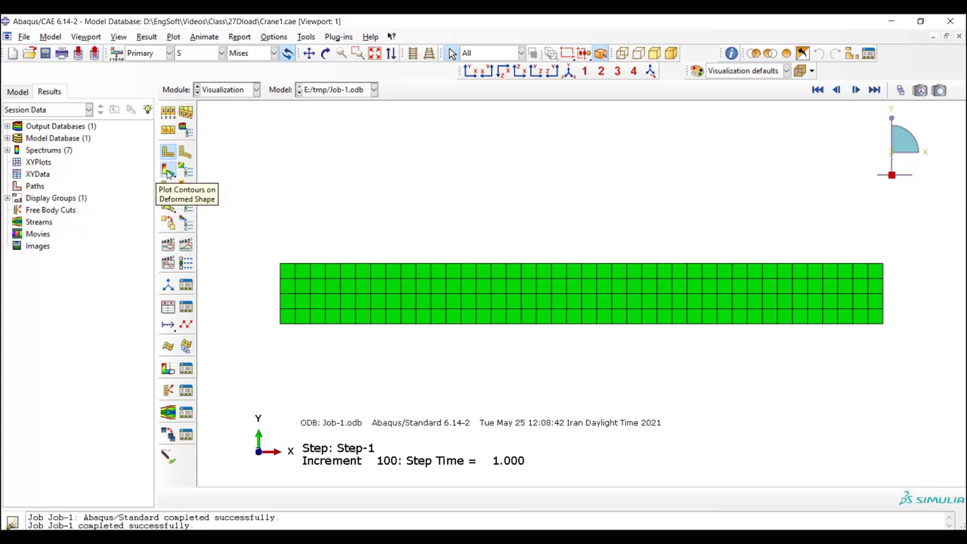
click(186, 244)
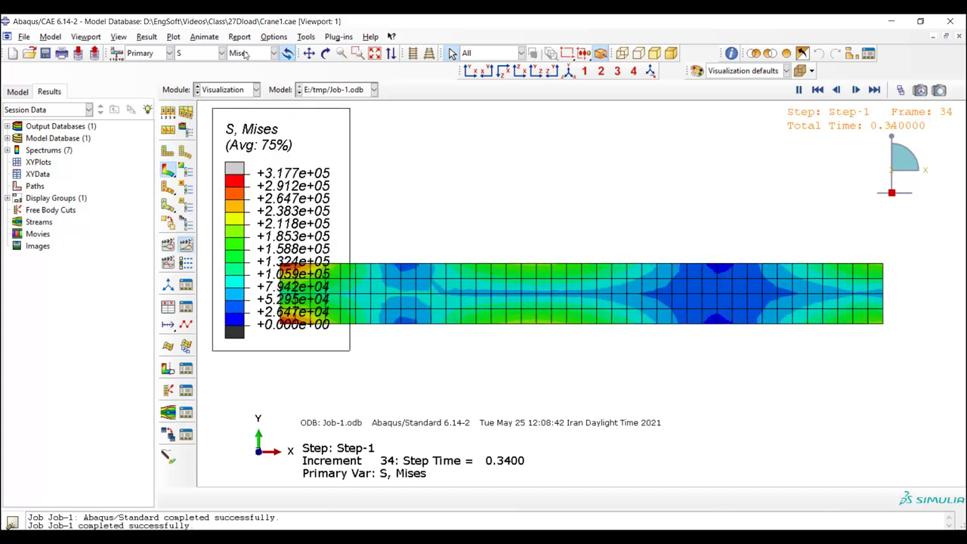
click(274, 53)
click(259, 223)
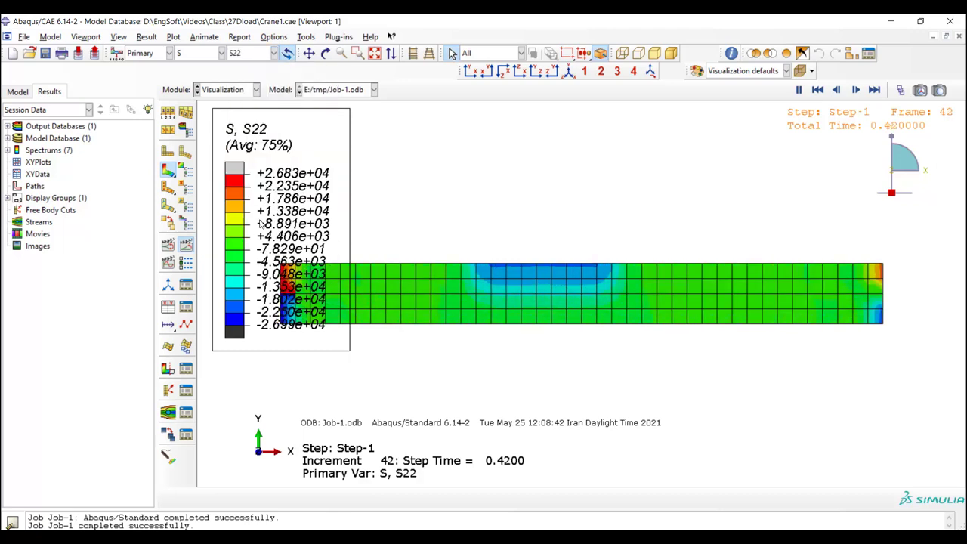